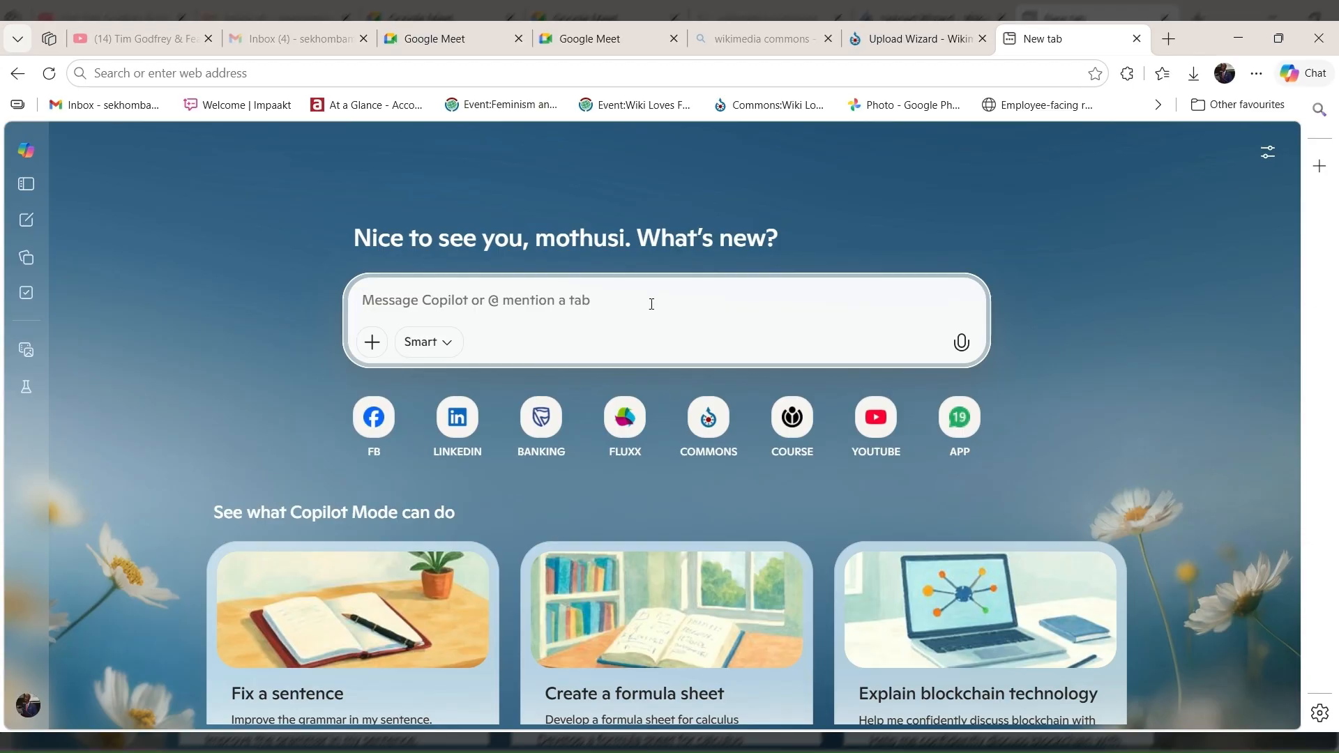
# Search the web for "wikimedia commons" and open the Wikimedia Commons main page from the results.
pyautogui.write('W')
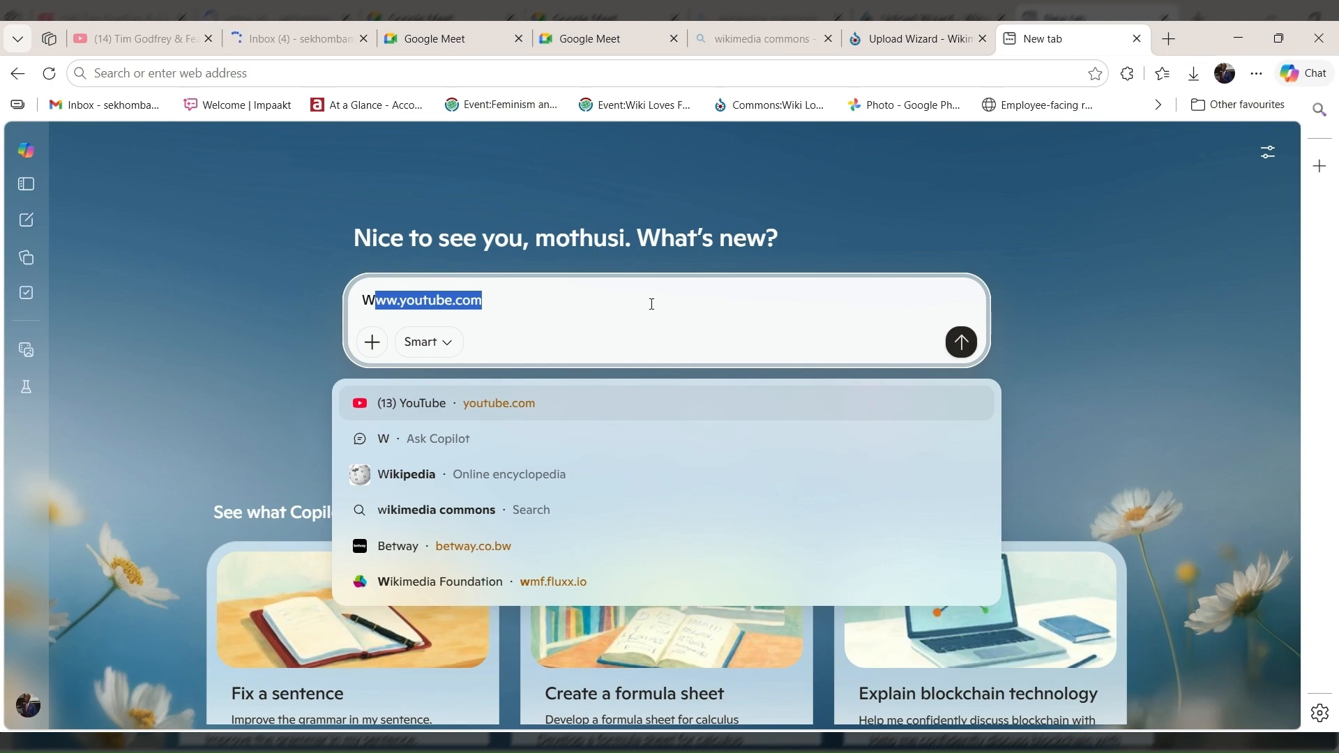
pyautogui.write('ikimed')
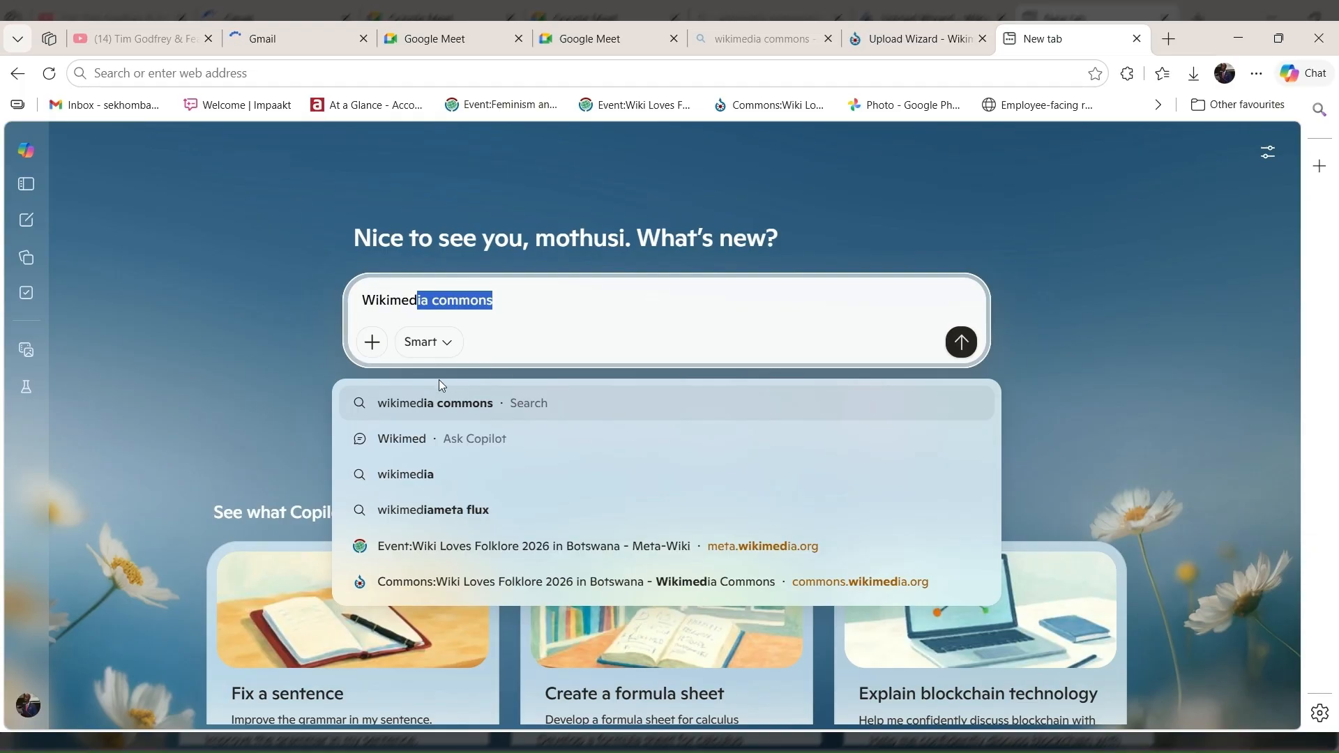
pyautogui.click(444, 406)
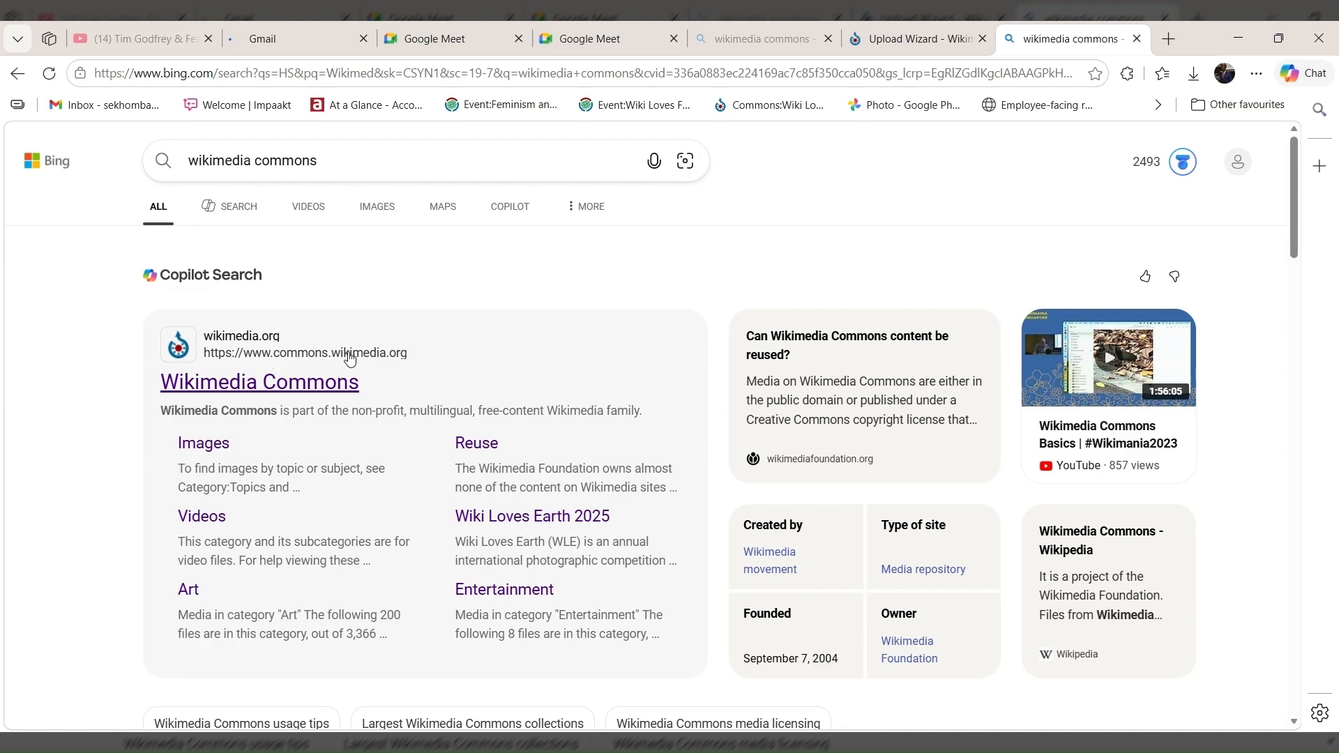
pyautogui.click(296, 385)
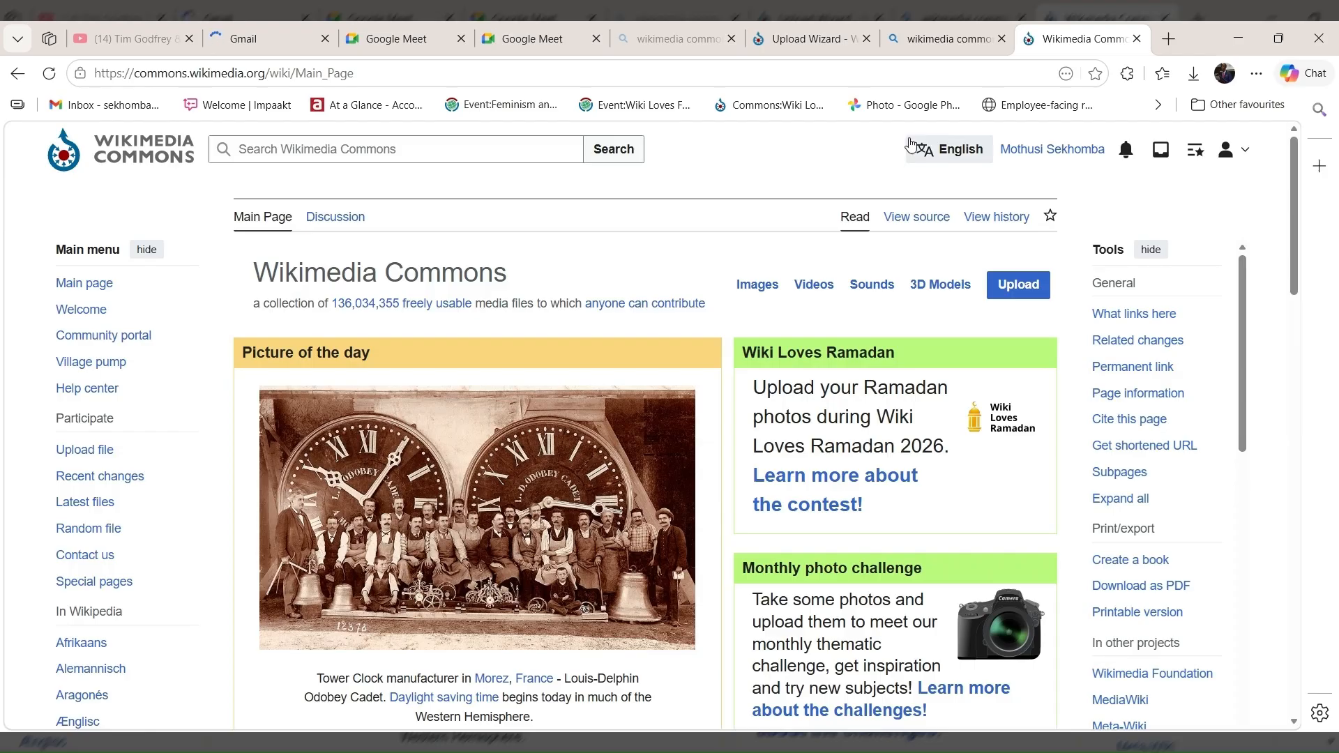
# Log out of the Wikimedia Commons account and return to the Main Page.
pyautogui.click(1232, 150)
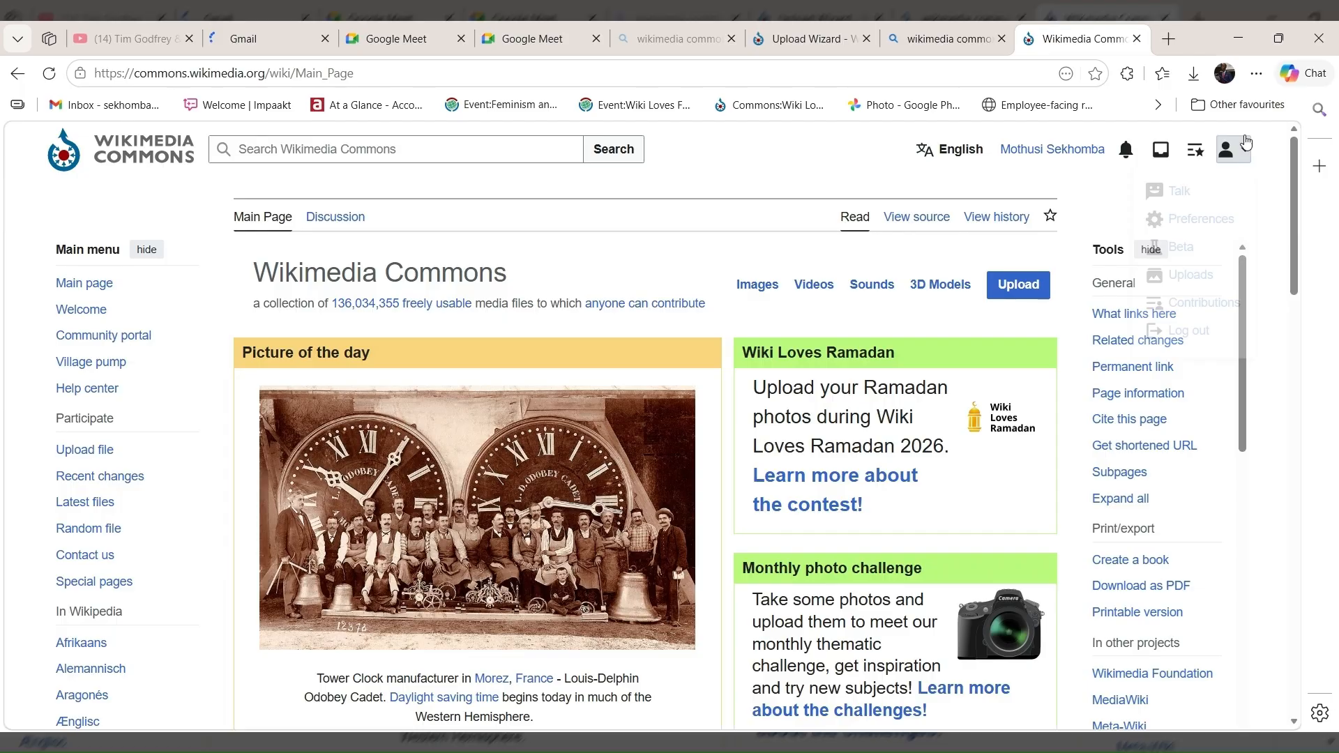
pyautogui.click(1179, 330)
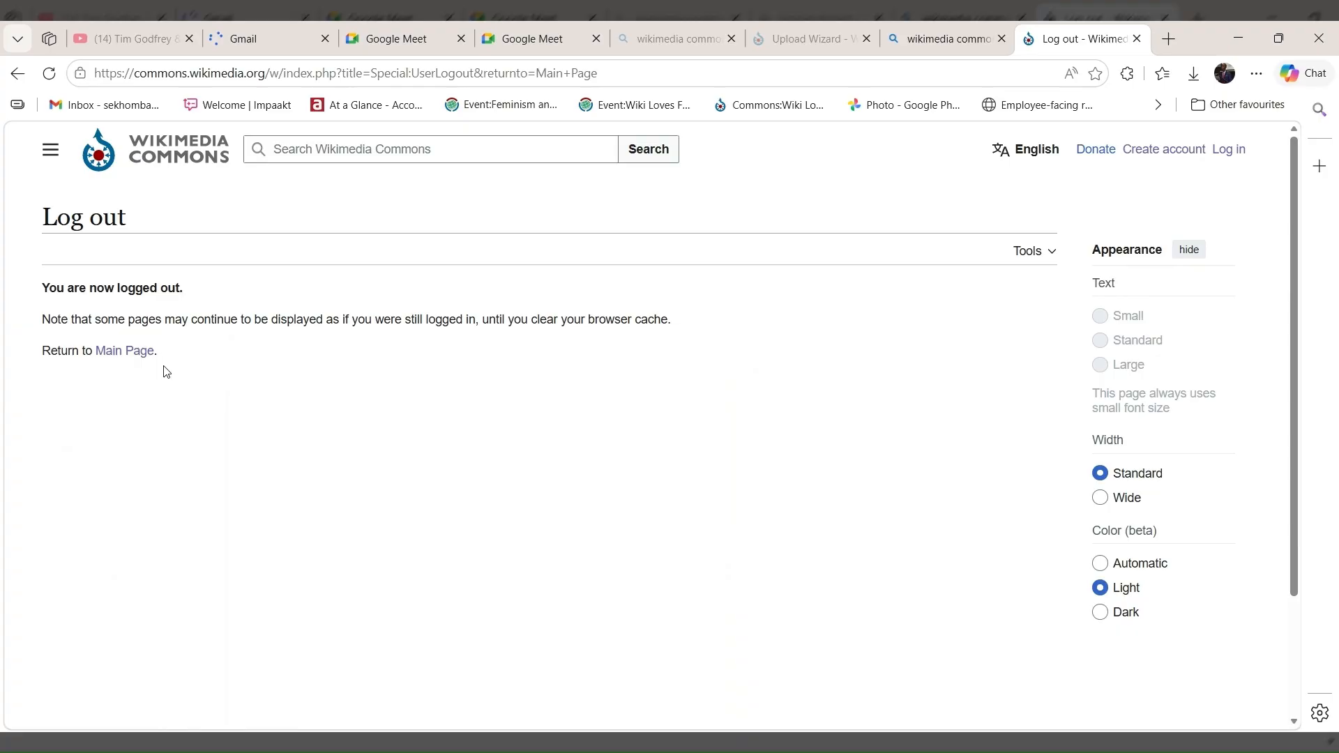
pyautogui.click(124, 352)
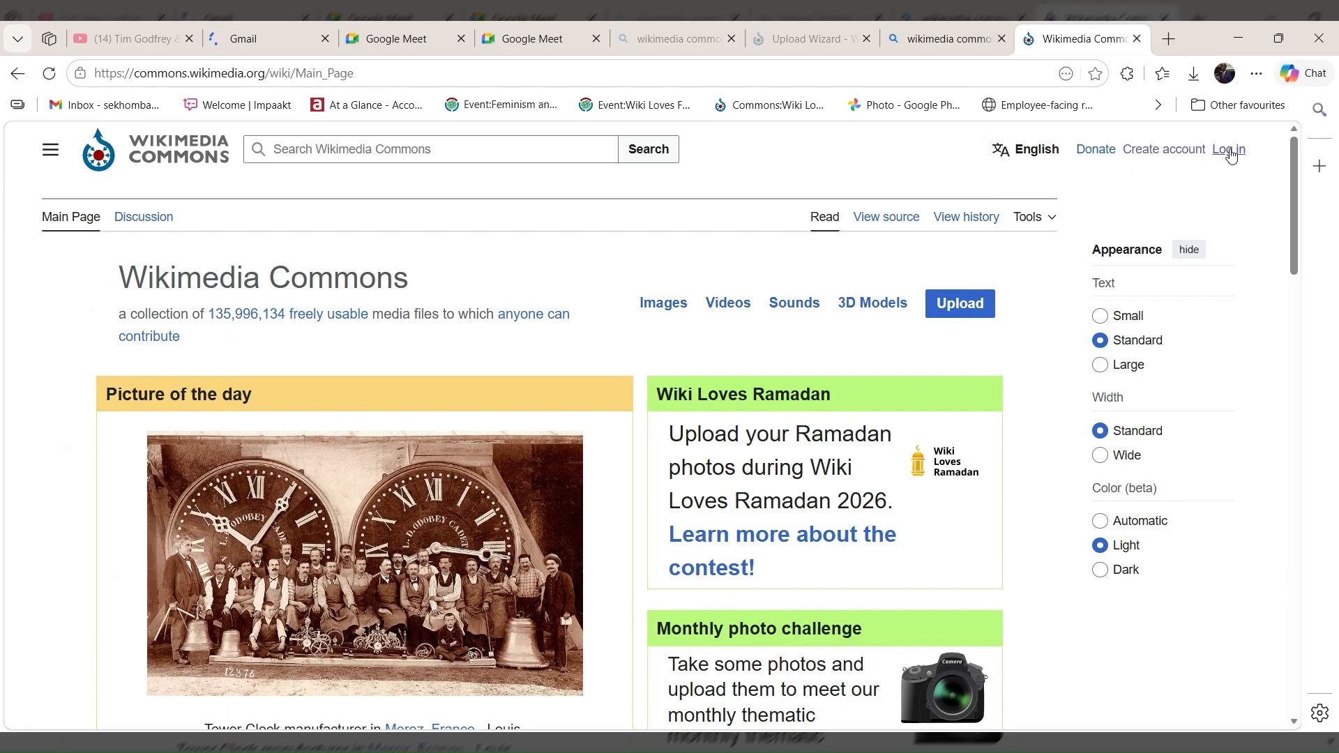
# Open the account creation page and review its username, password, email and CAPTCHA fields.
pyautogui.click(1141, 158)
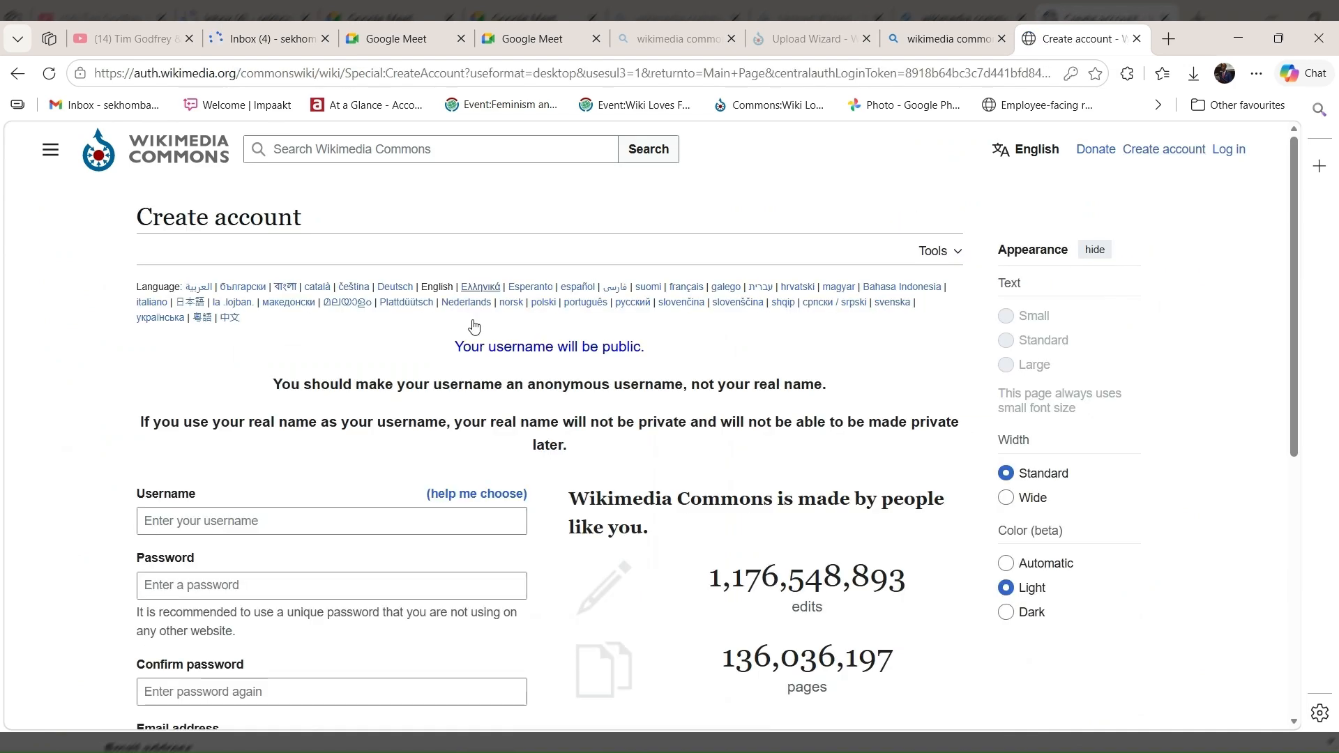
pyautogui.scroll(-3, 441, 370)
pyautogui.scroll(-1, 449, 369)
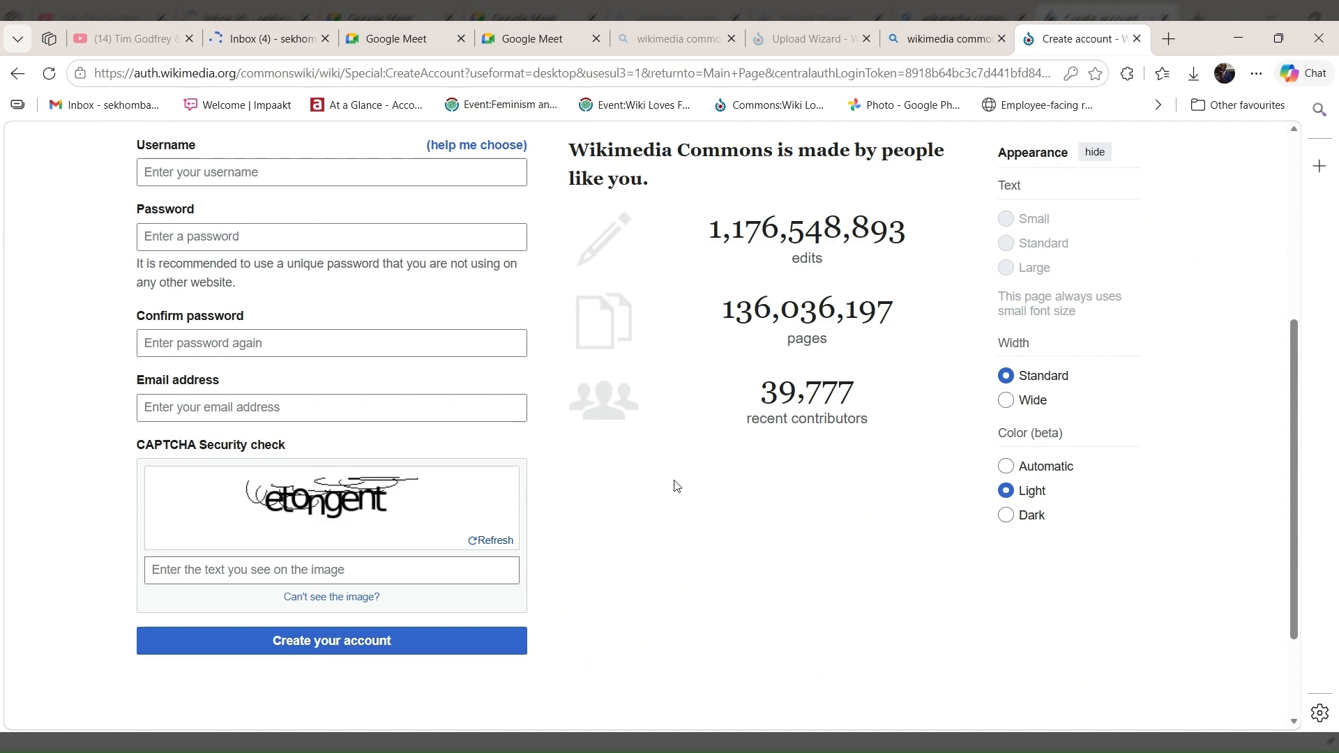
pyautogui.scroll(5, 675, 486)
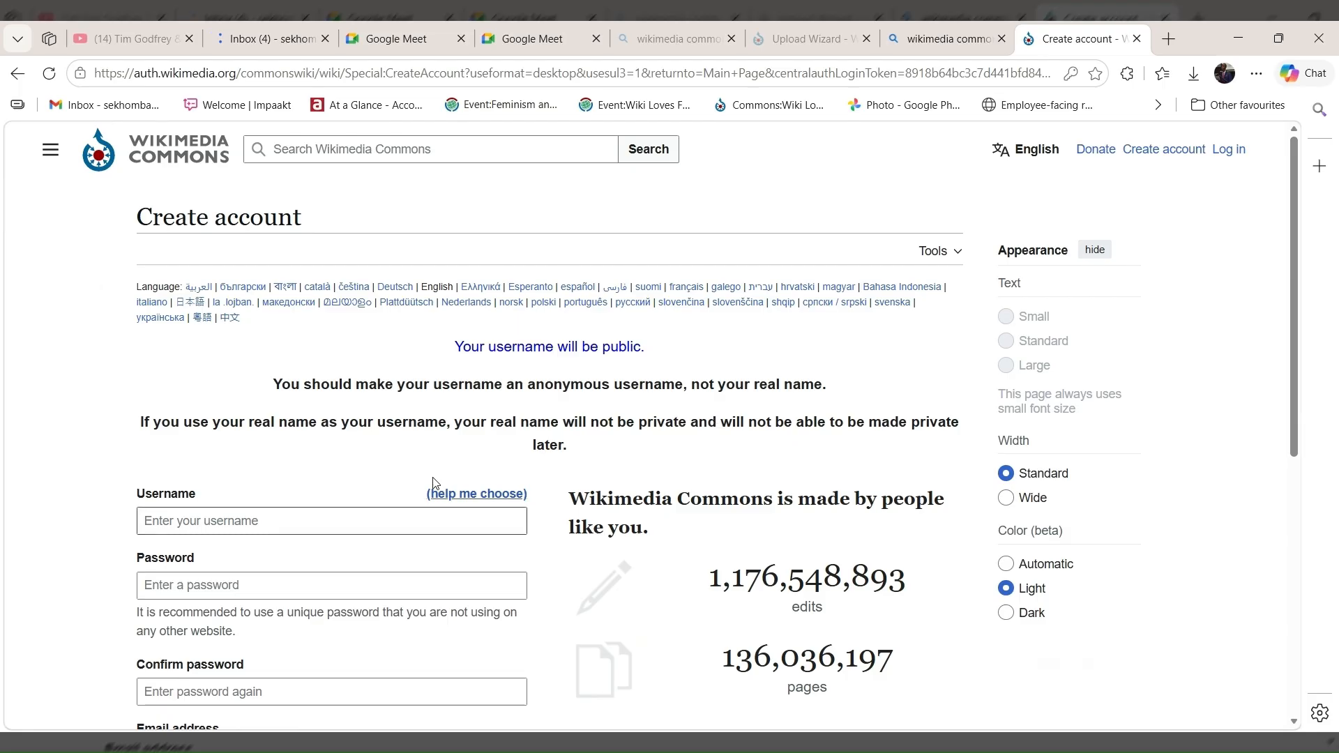
# Log in to Wikimedia Commons with the prefilled credentials and the "Keep me logged in" option enabled.
pyautogui.click(1227, 152)
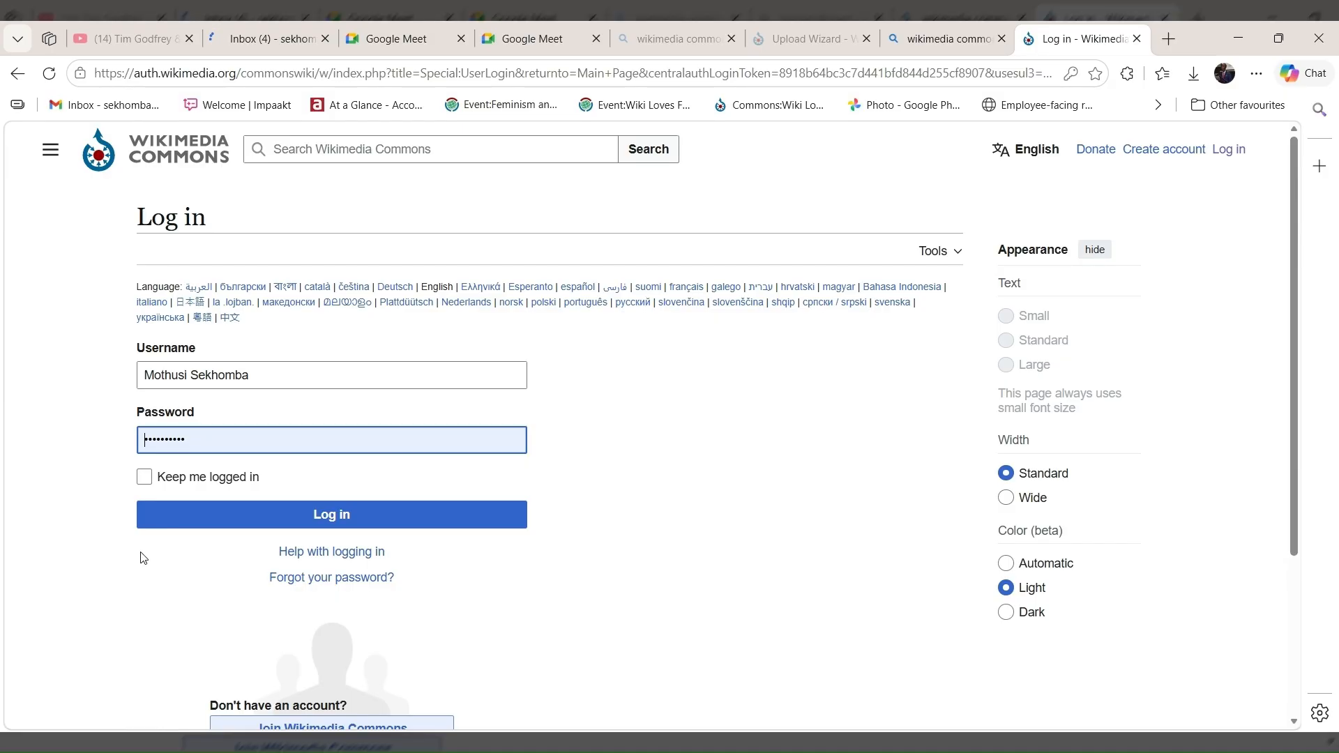
pyautogui.click(145, 479)
pyautogui.click(250, 516)
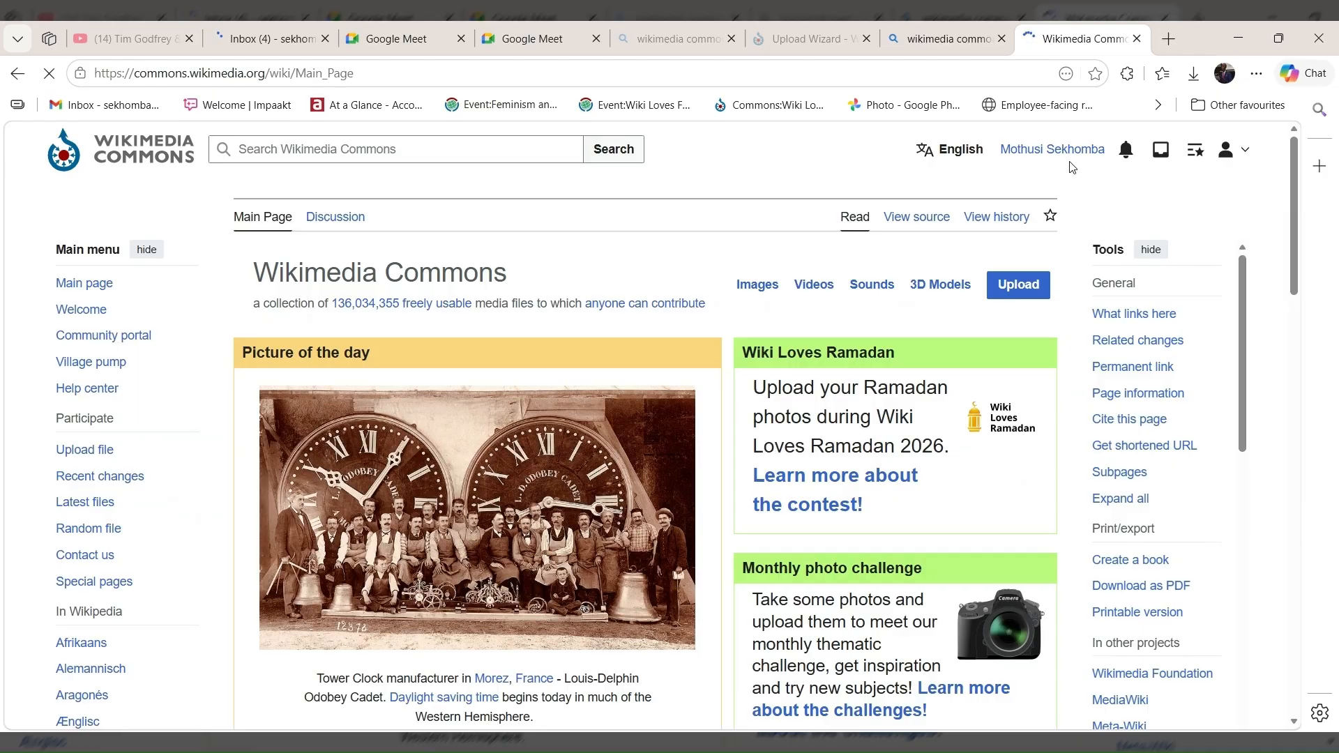
# Look through the Main Page sections, including the photo challenges, Highlights, Content topics and Participating information.
pyautogui.scroll(-2, 857, 249)
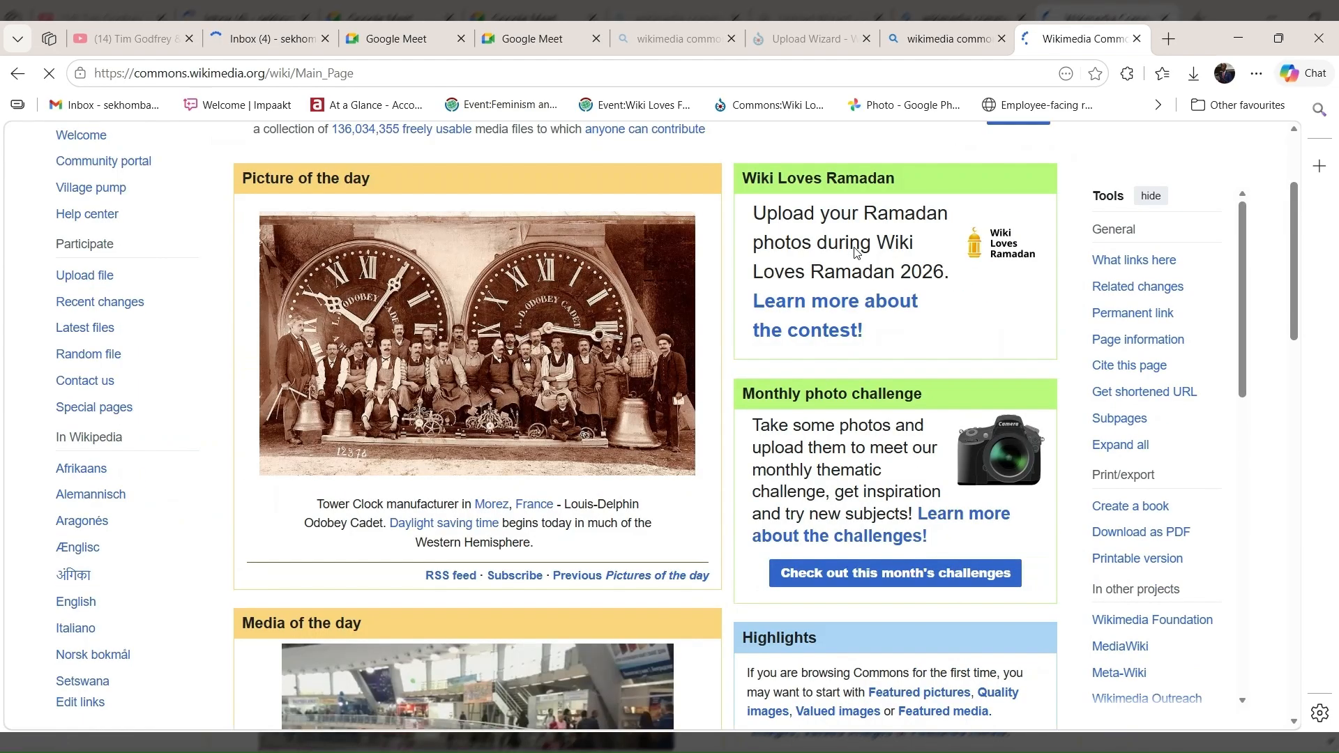
pyautogui.scroll(2, 856, 252)
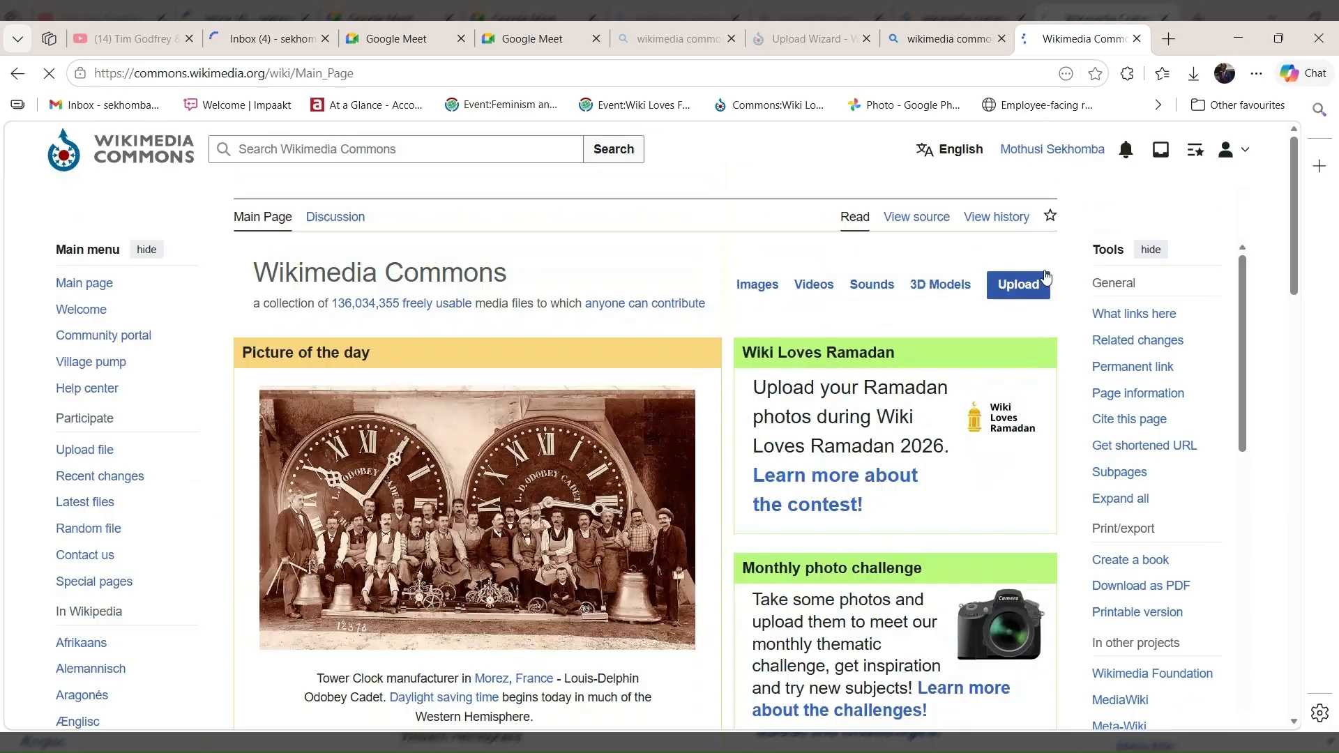
pyautogui.scroll(-5, 904, 331)
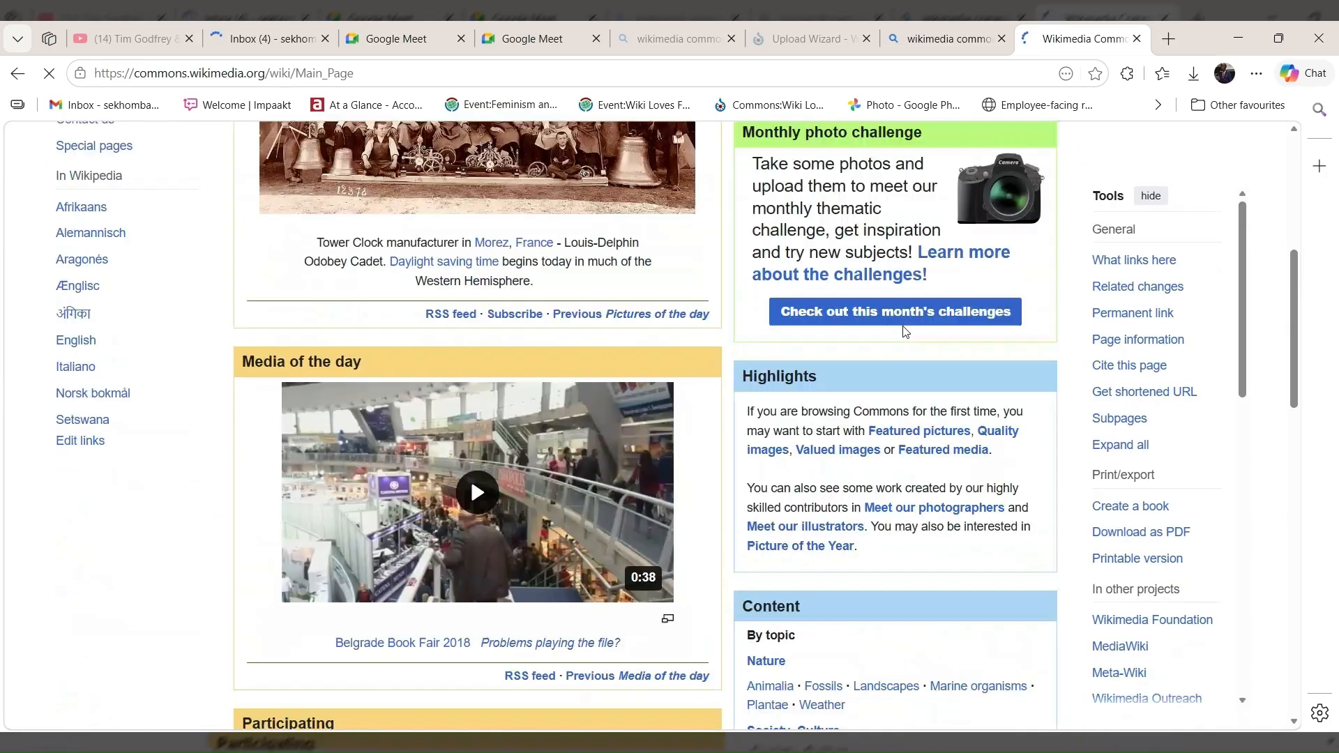
pyautogui.scroll(-3, 904, 332)
pyautogui.scroll(-4, 842, 254)
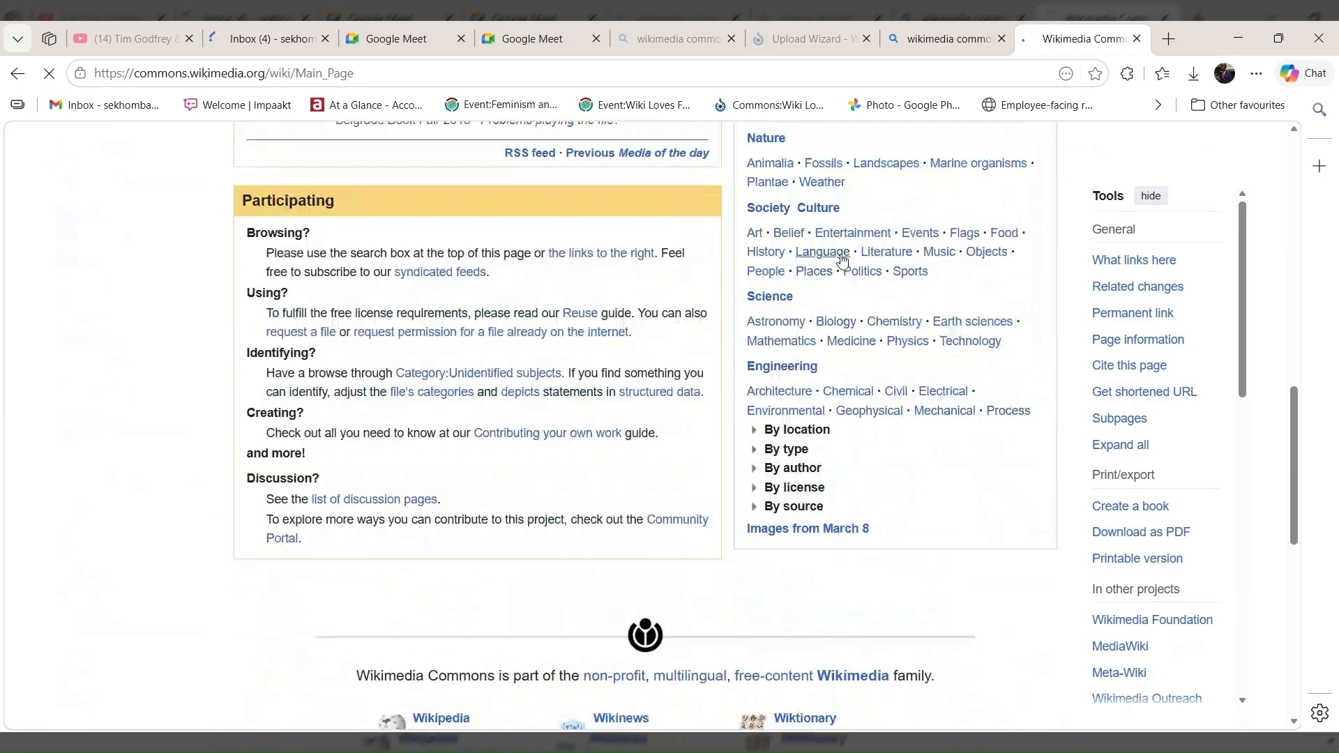
pyautogui.scroll(4, 841, 260)
pyautogui.scroll(6, 841, 260)
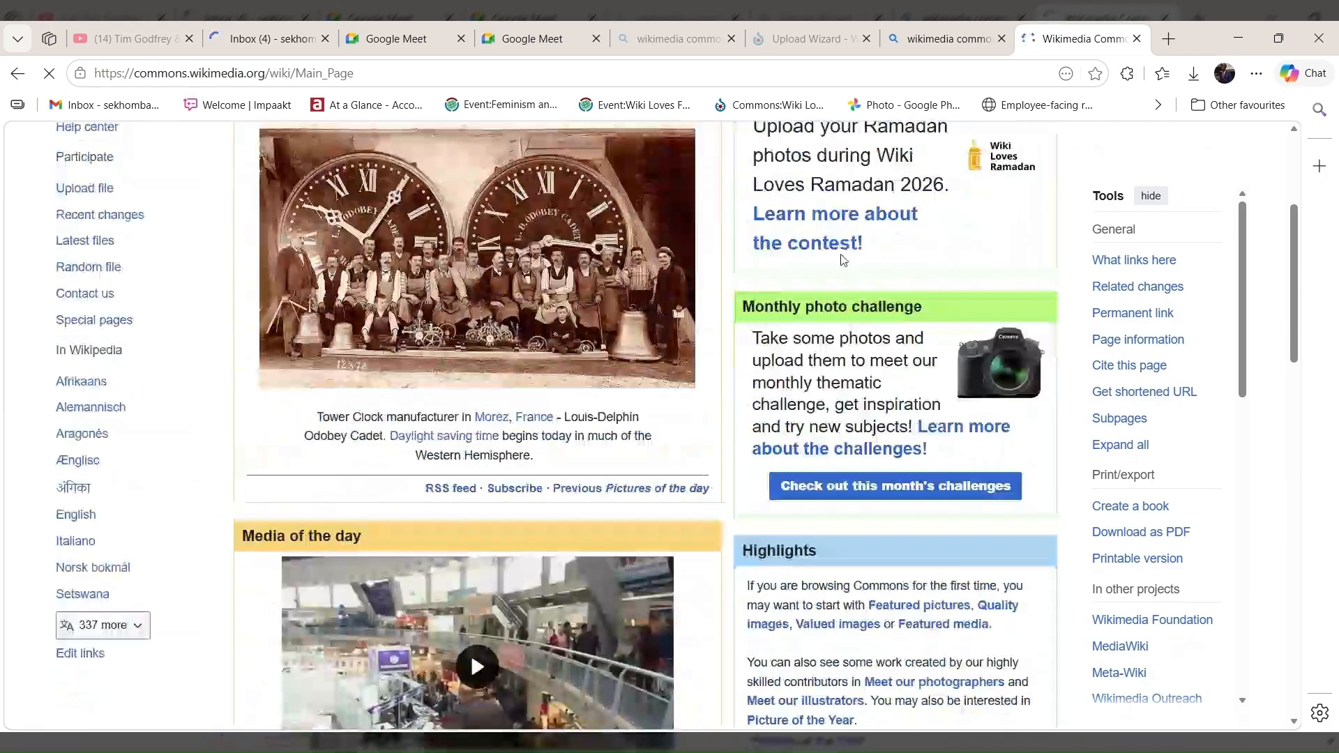
pyautogui.scroll(3, 709, 383)
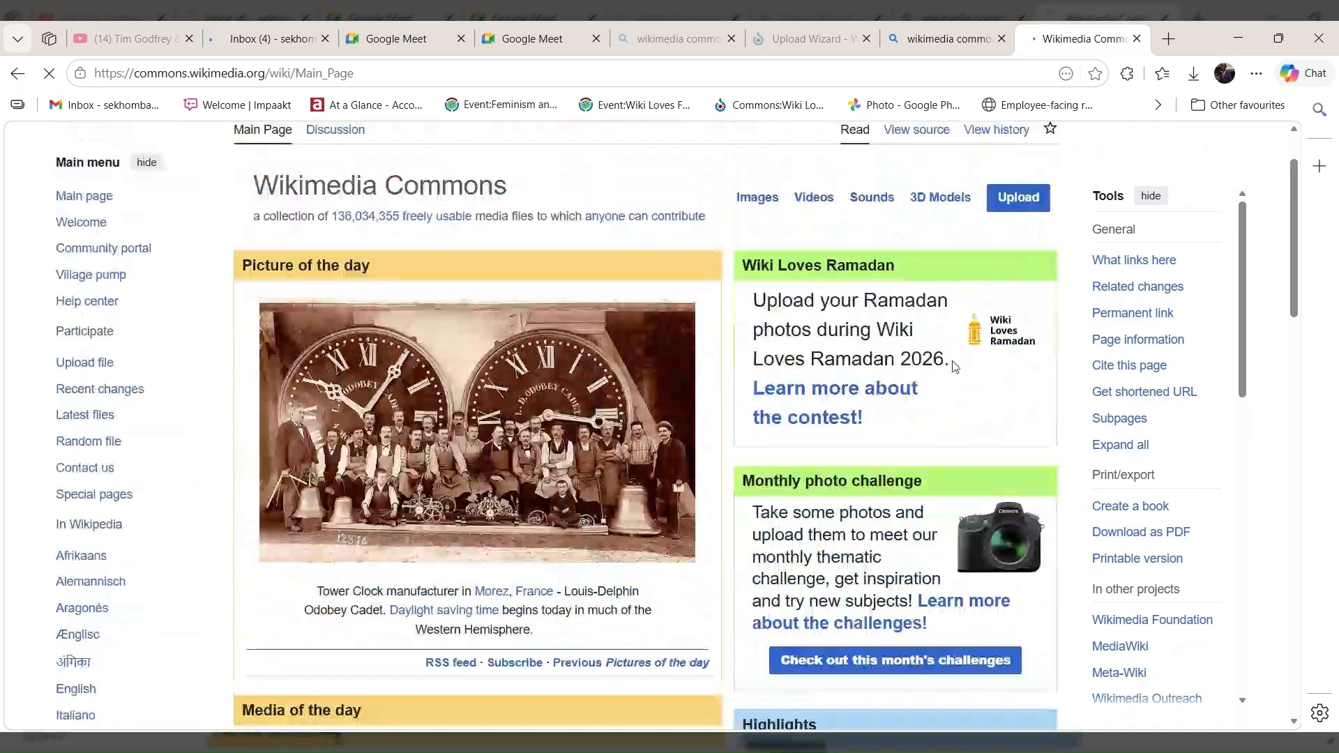
pyautogui.scroll(-1, 955, 366)
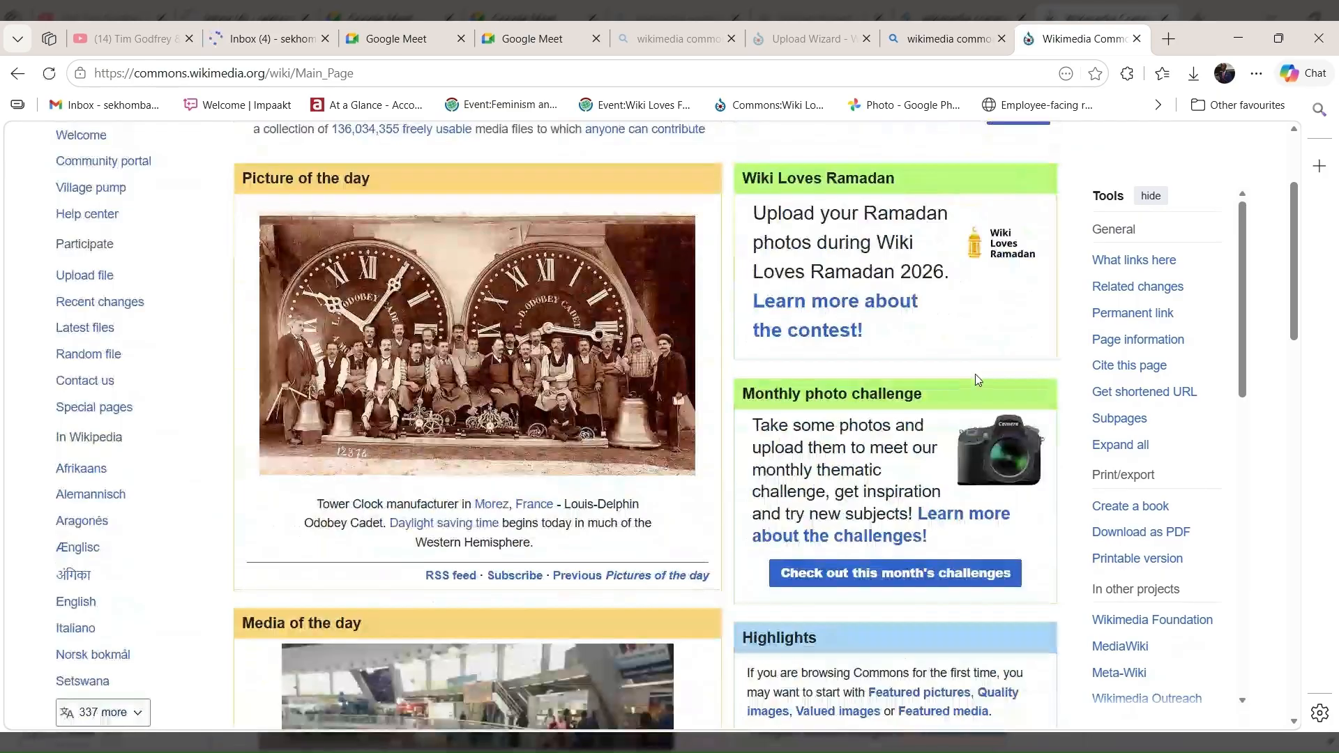
pyautogui.scroll(-1, 975, 374)
pyautogui.scroll(-4, 977, 380)
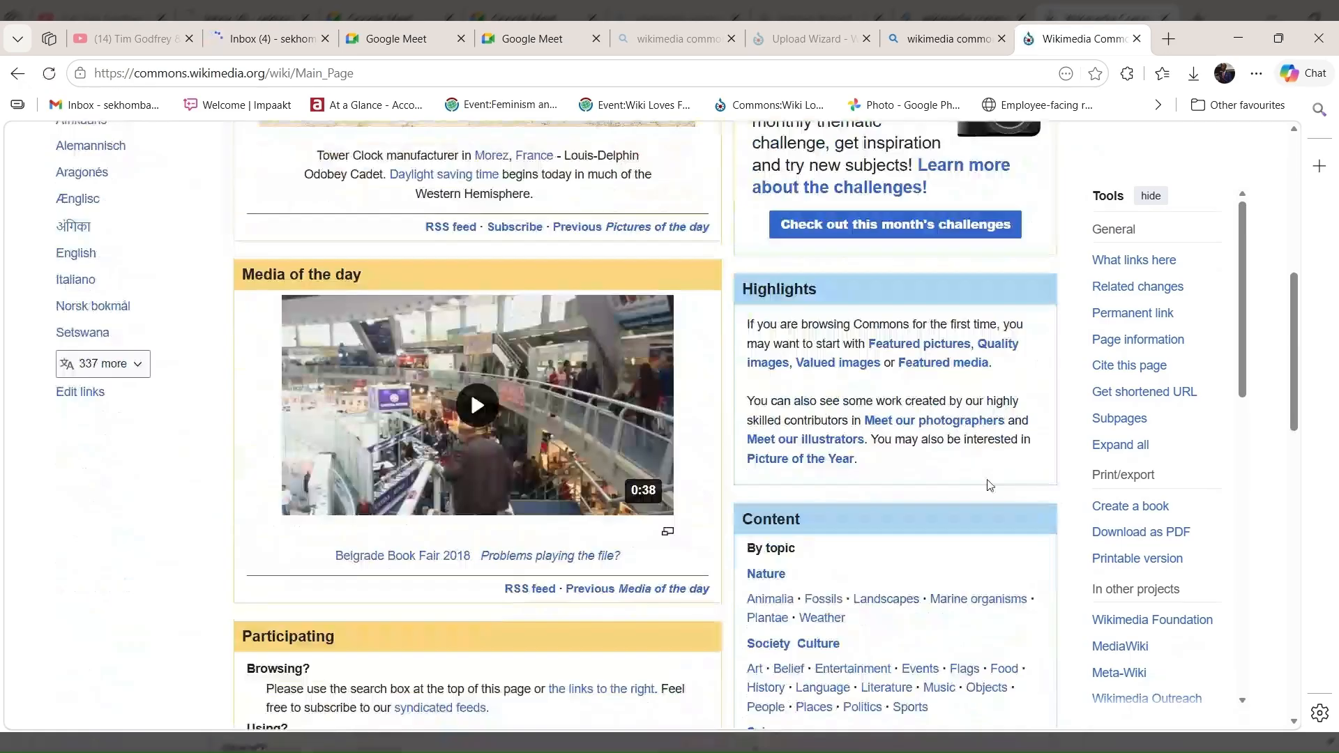
pyautogui.scroll(-5, 988, 485)
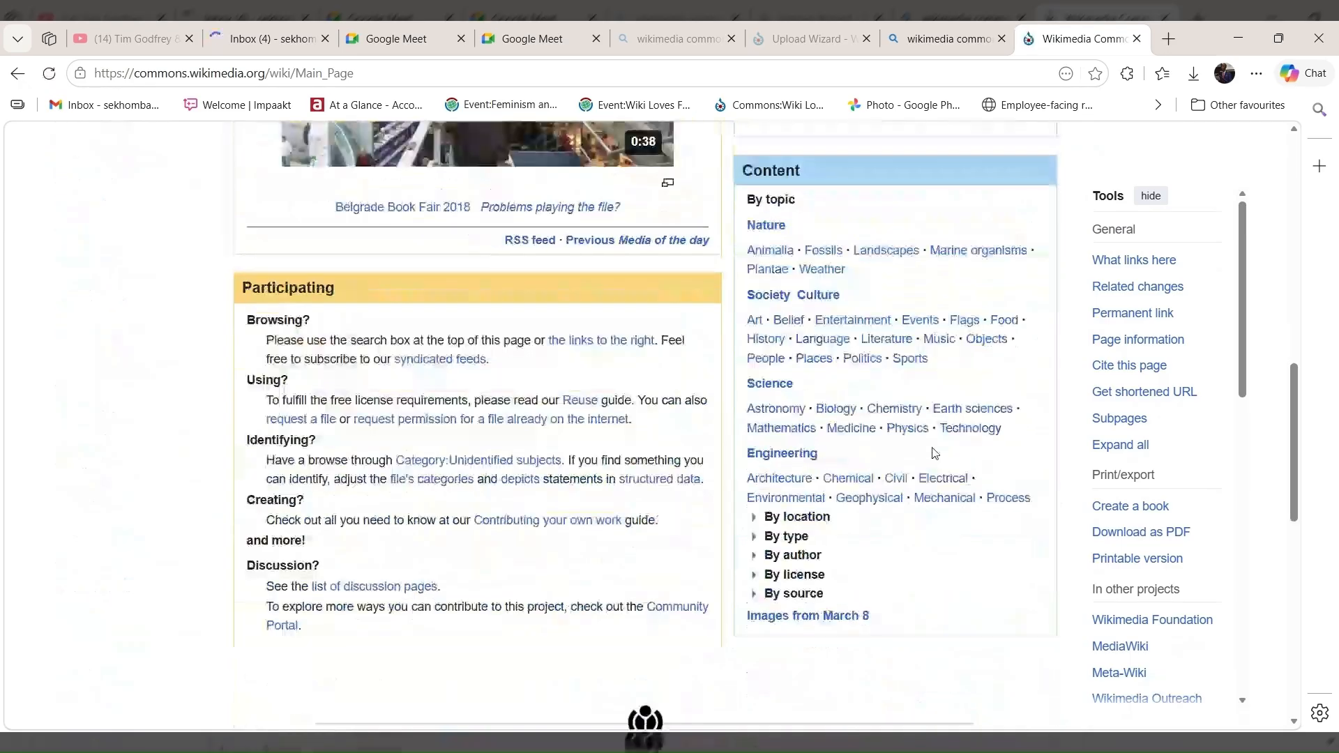
pyautogui.scroll(1, 934, 454)
pyautogui.scroll(2, 935, 453)
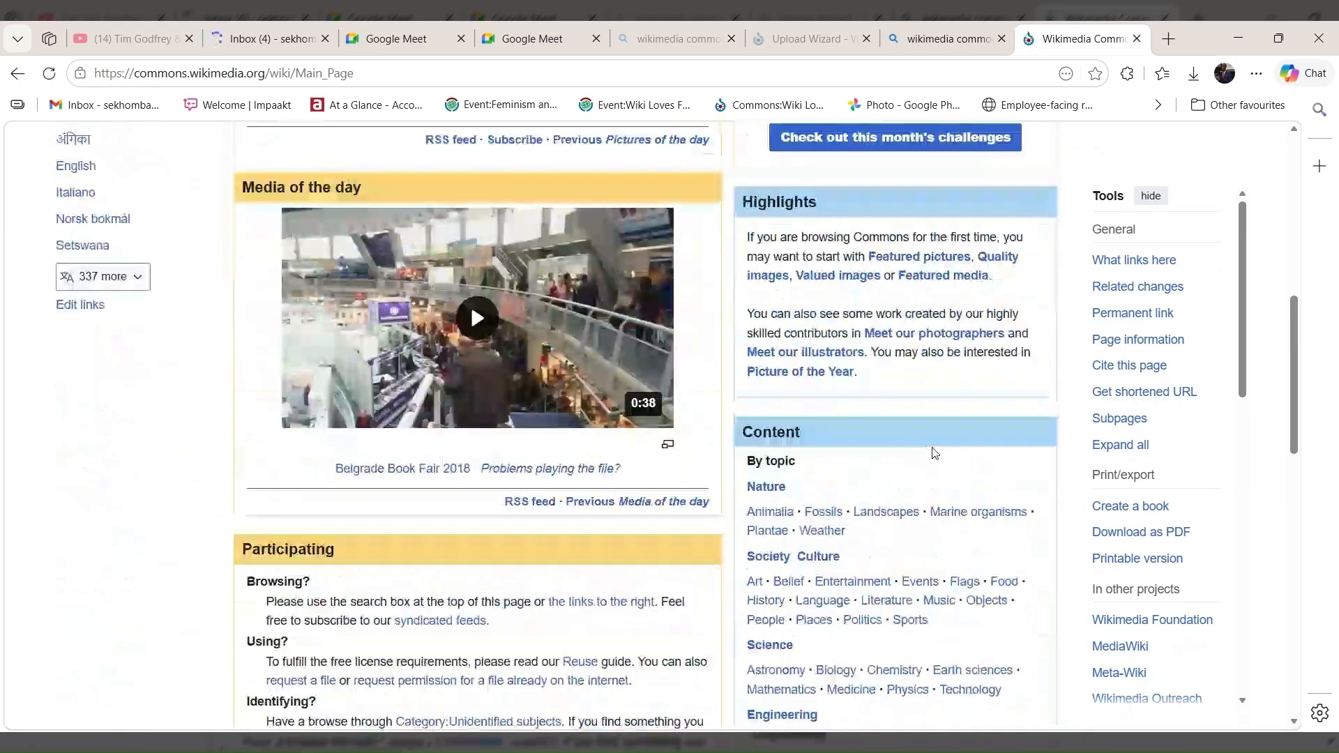
pyautogui.scroll(2, 934, 453)
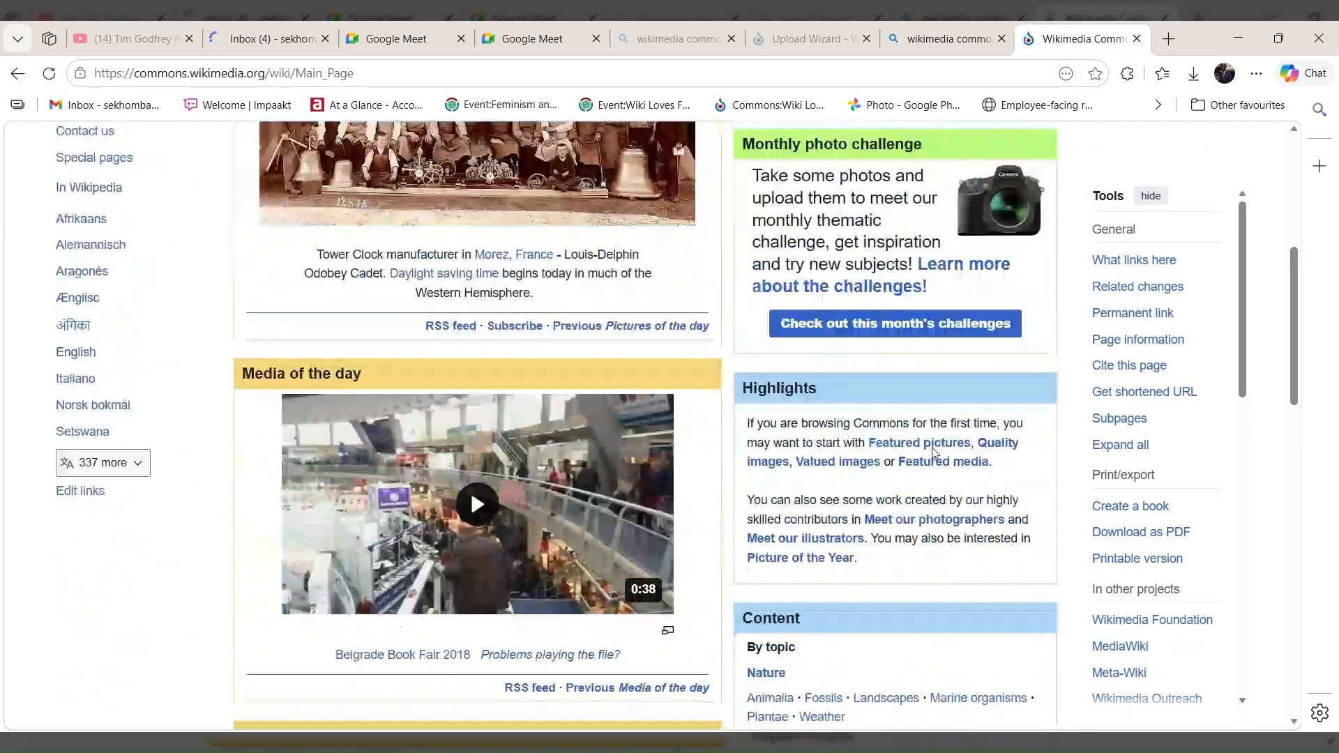
pyautogui.scroll(5, 934, 453)
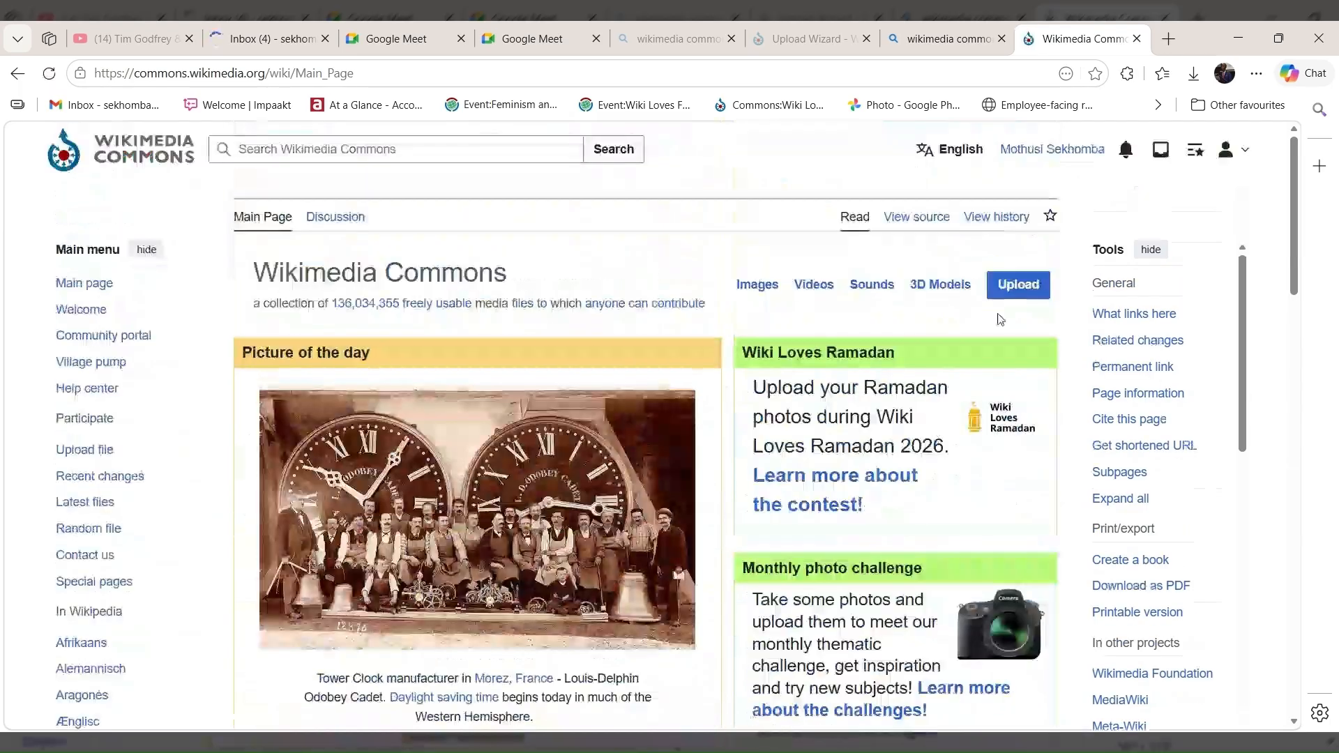
# Upload the image Display.jpeg with the Upload Wizard and continue to the release rights stage.
pyautogui.click(1029, 291)
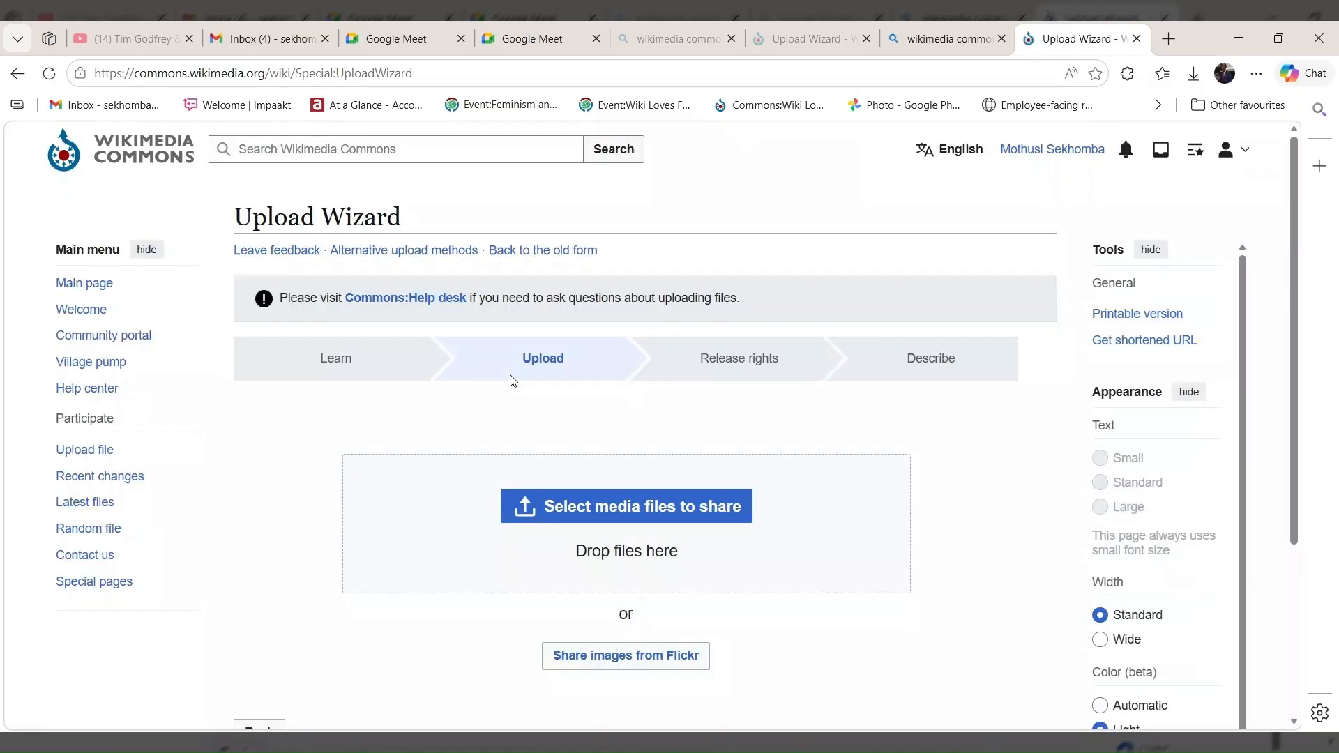
pyautogui.scroll(-1, 601, 317)
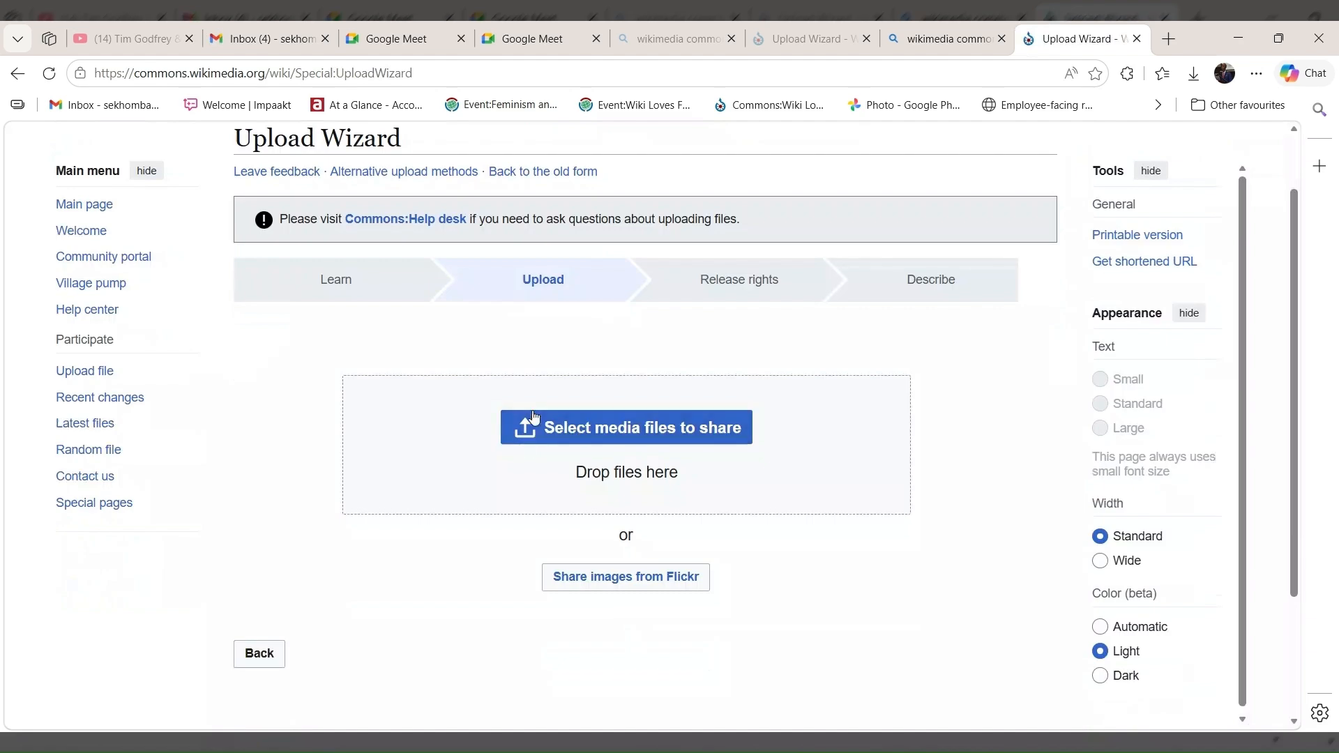
pyautogui.click(628, 420)
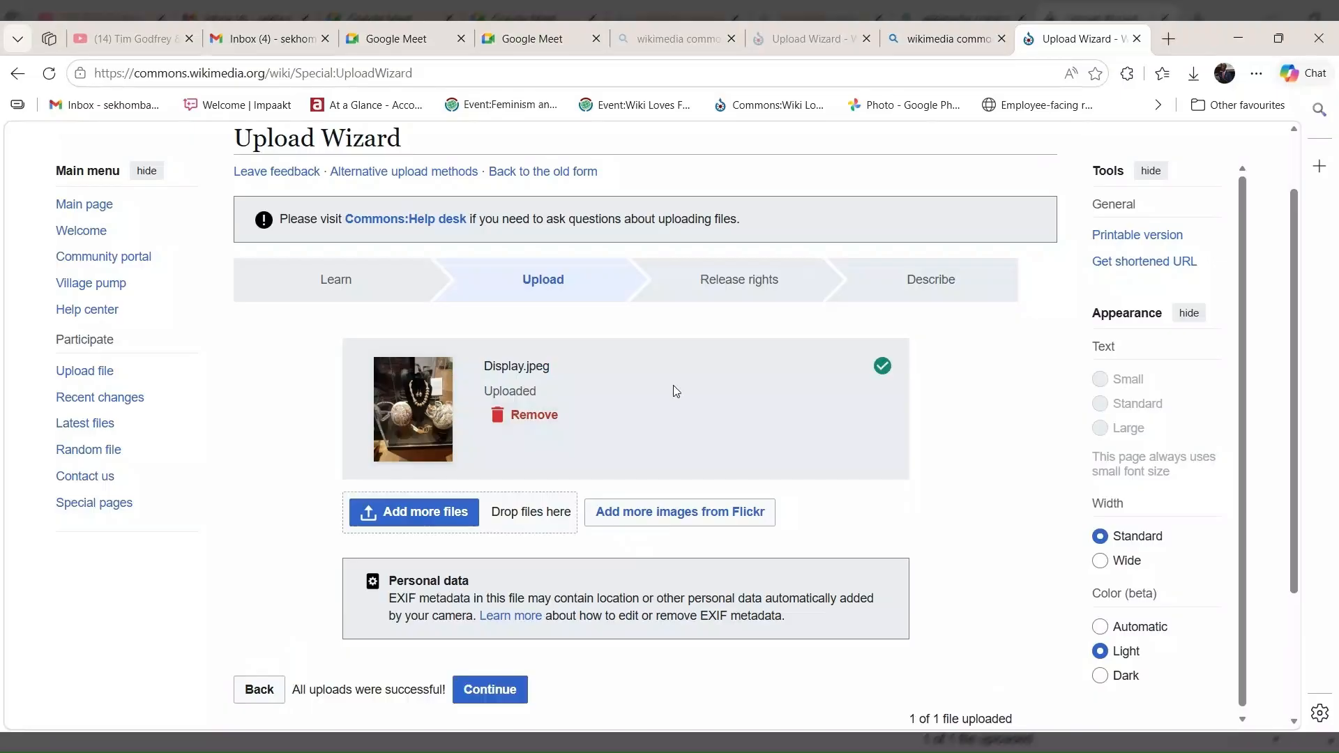
pyautogui.scroll(-3, 915, 391)
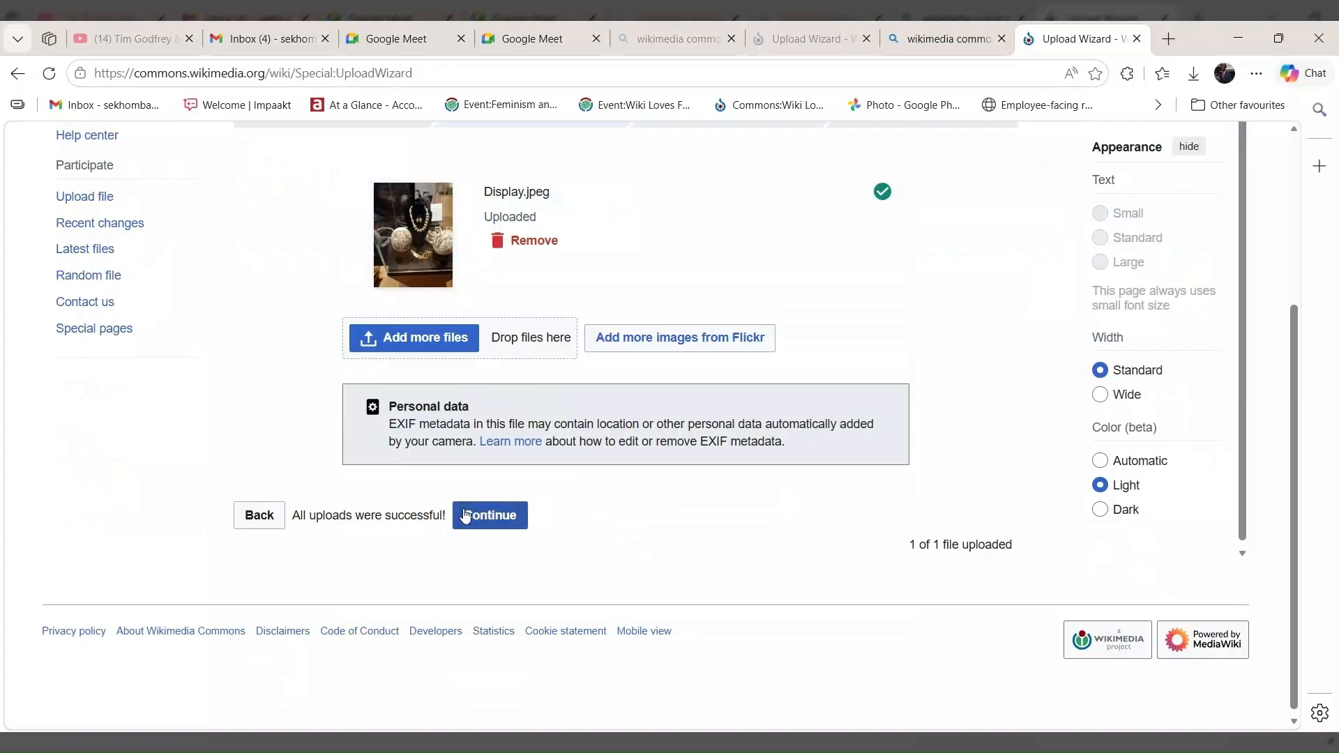
pyautogui.click(507, 517)
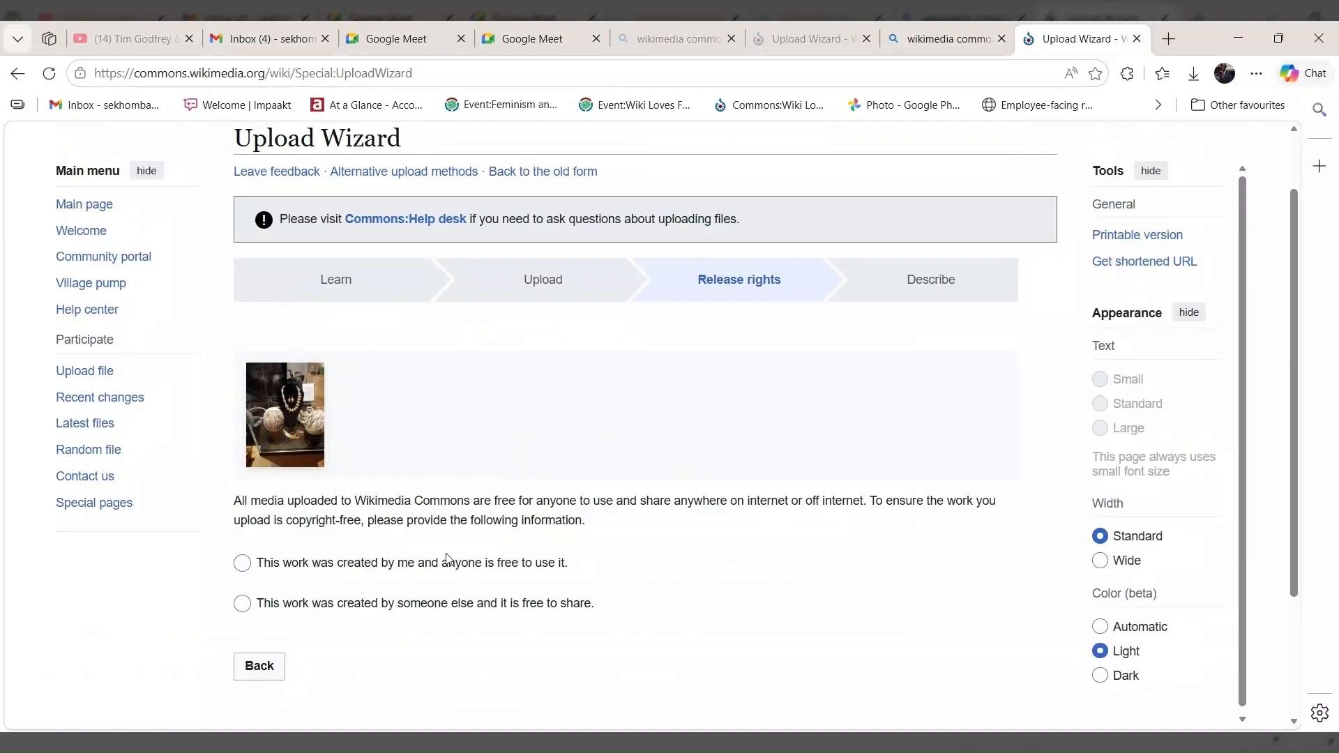
# Declare the image as created by yourself and free for anyone to use, and as entirely your own work.
pyautogui.scroll(-2, 259, 555)
pyautogui.scroll(-1, 279, 488)
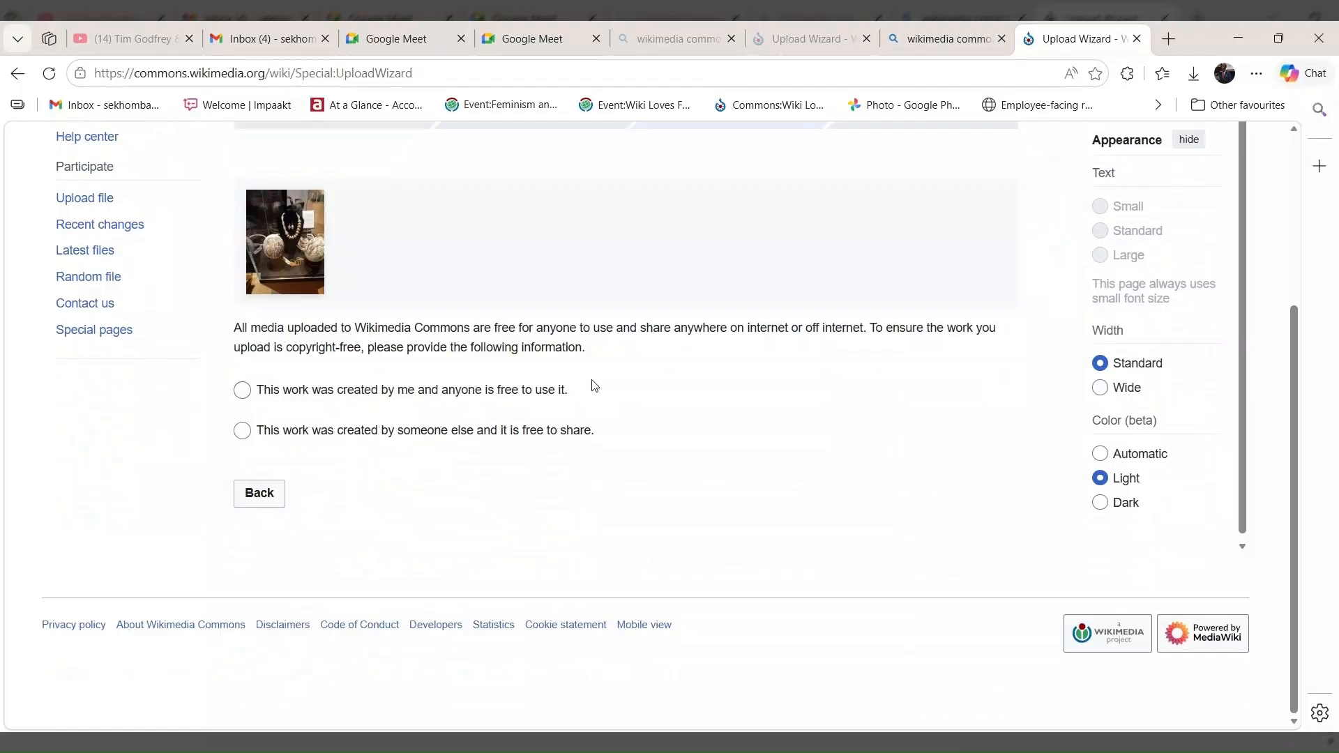
pyautogui.click(244, 392)
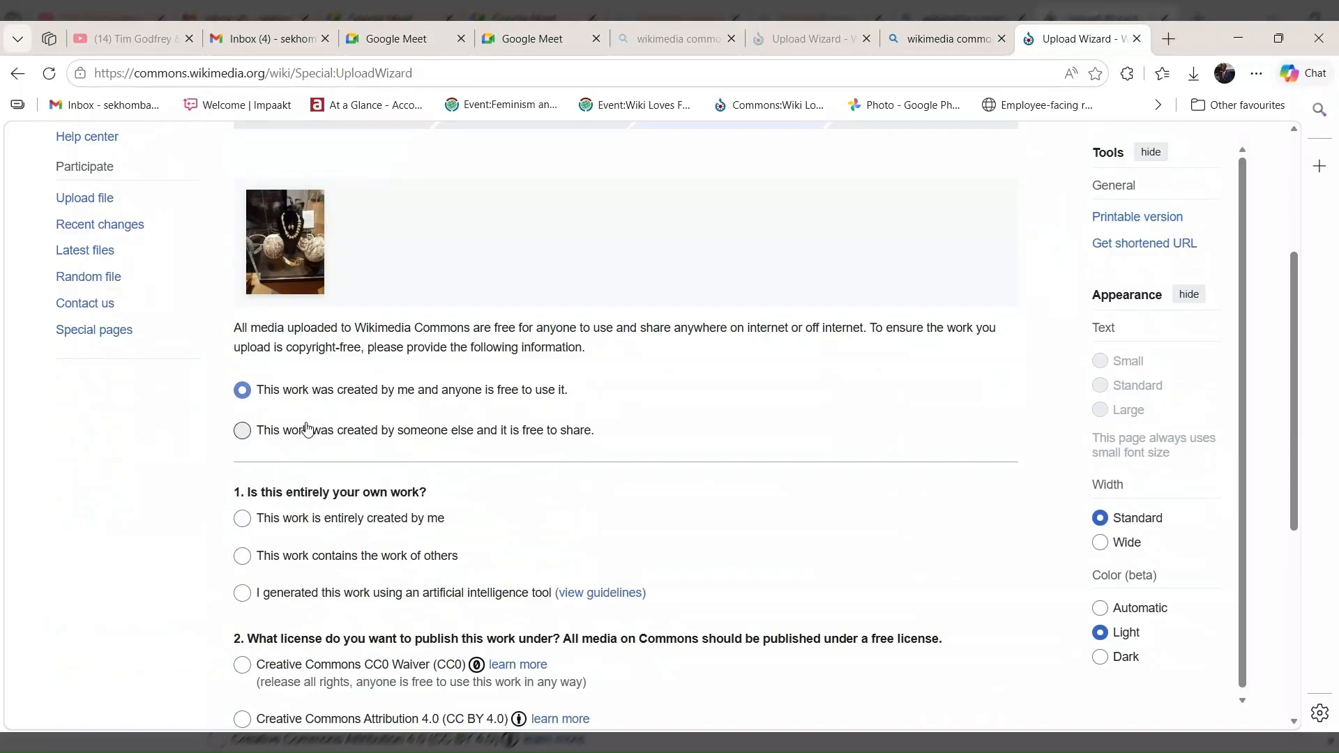
pyautogui.scroll(-1, 266, 505)
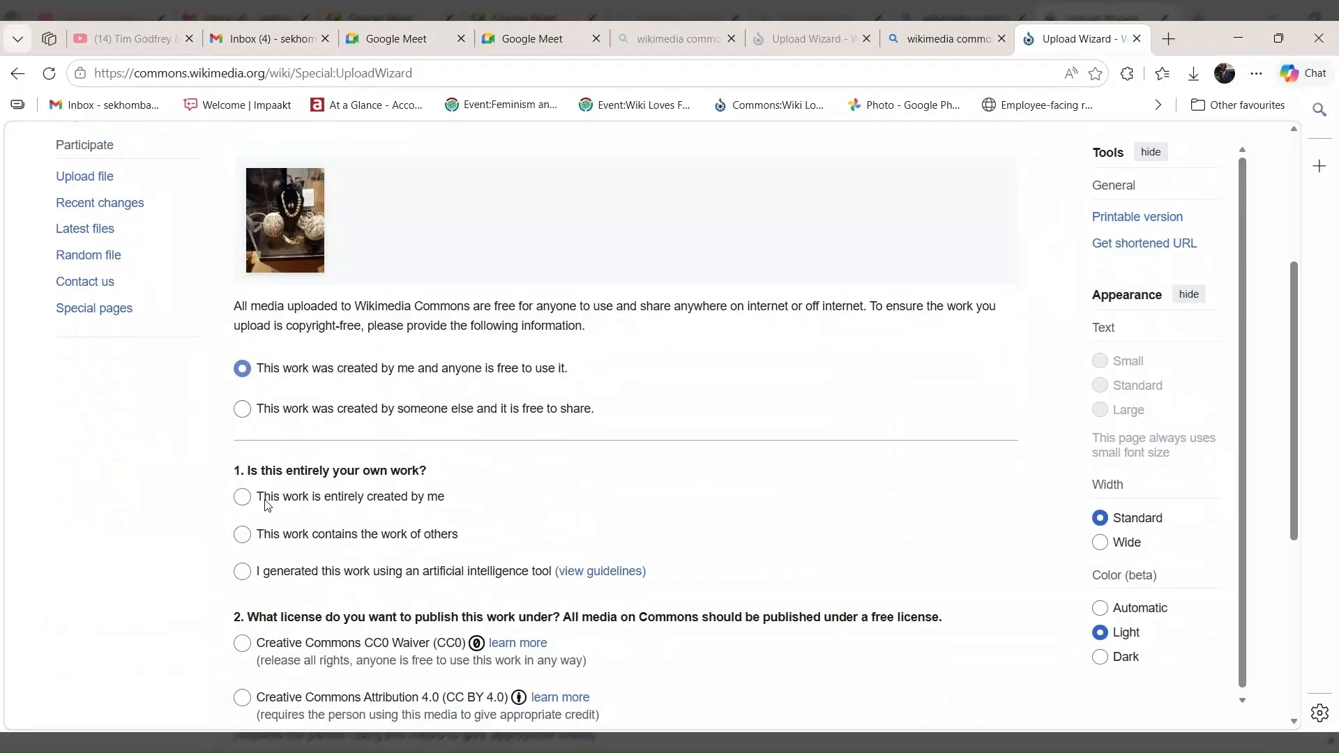
pyautogui.scroll(-2, 265, 505)
pyautogui.scroll(-2, 266, 505)
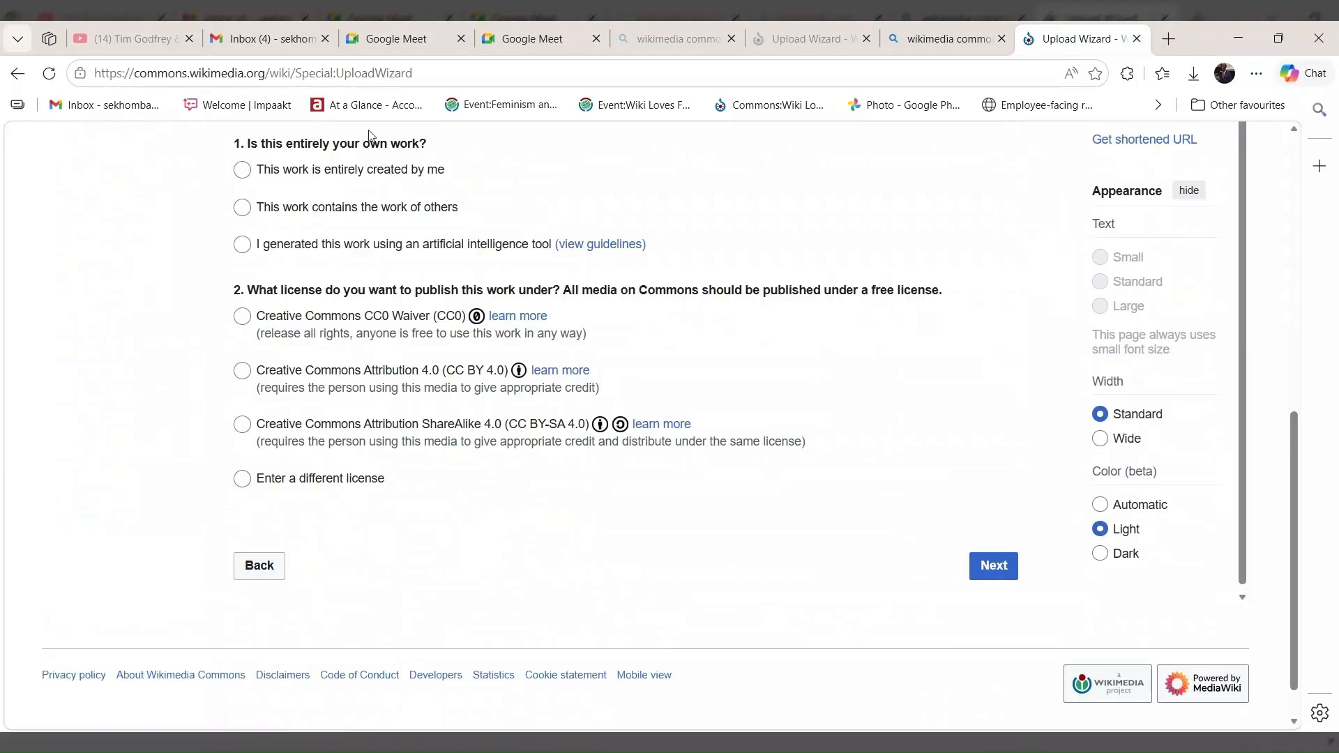
pyautogui.click(244, 171)
# Choose the Creative Commons CC0 Waiver license for the image and proceed to the Describe stage.
pyautogui.scroll(-1, 306, 368)
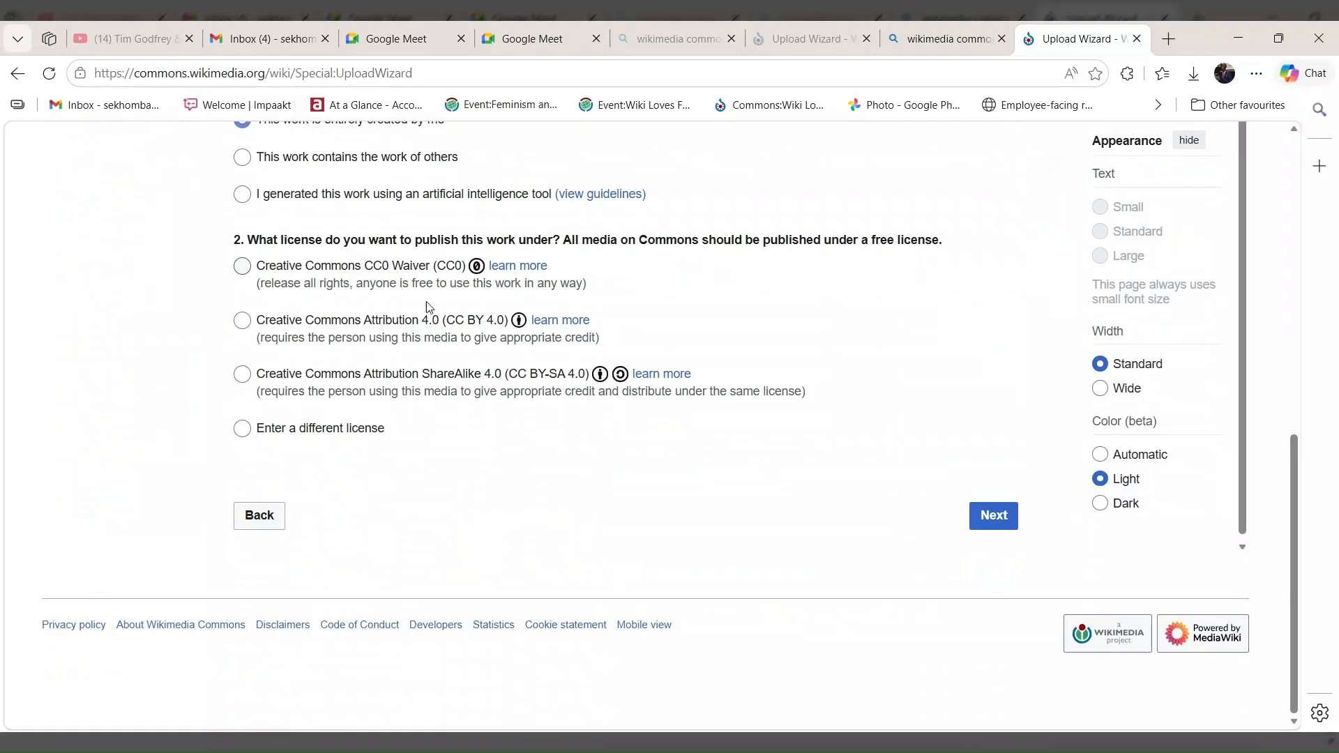
pyautogui.click(242, 271)
pyautogui.click(994, 521)
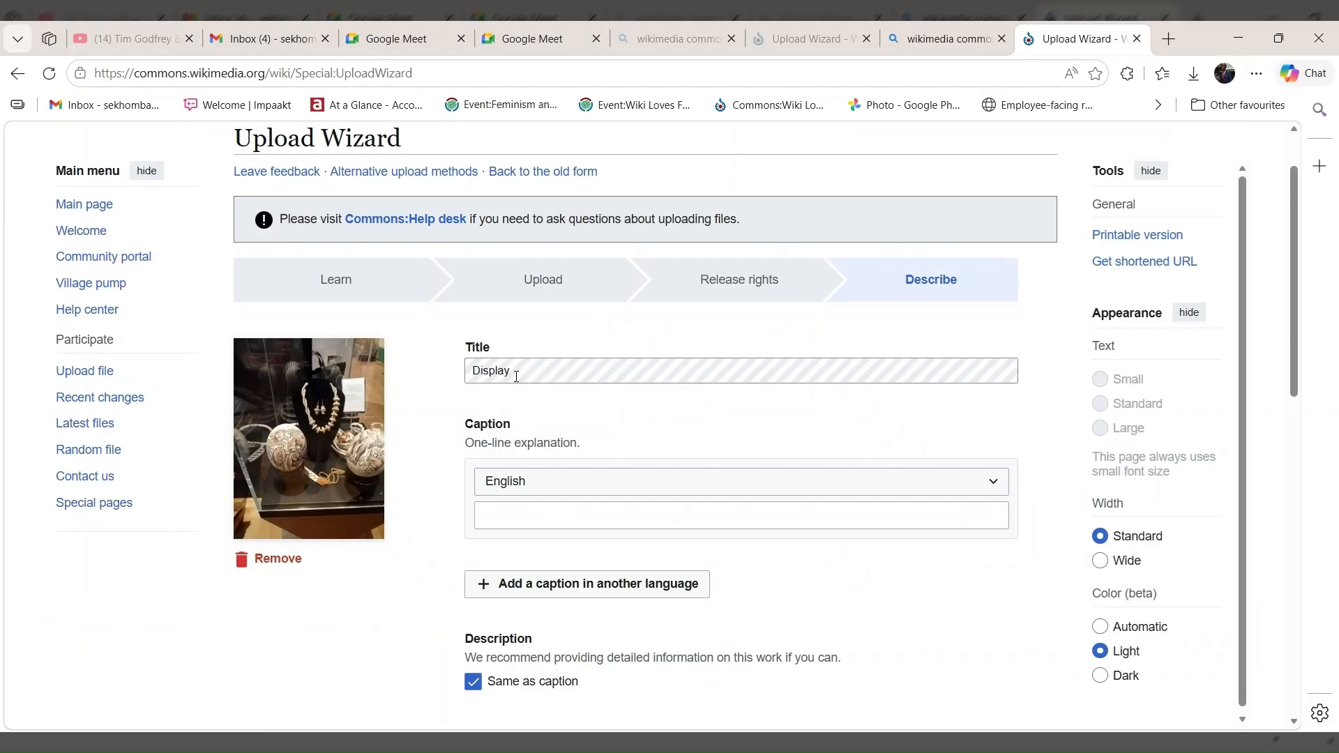
# Replace the image's title with "A display of Traditional artefacts".
pyautogui.press('BackSpace')
pyautogui.press('BackSpace')
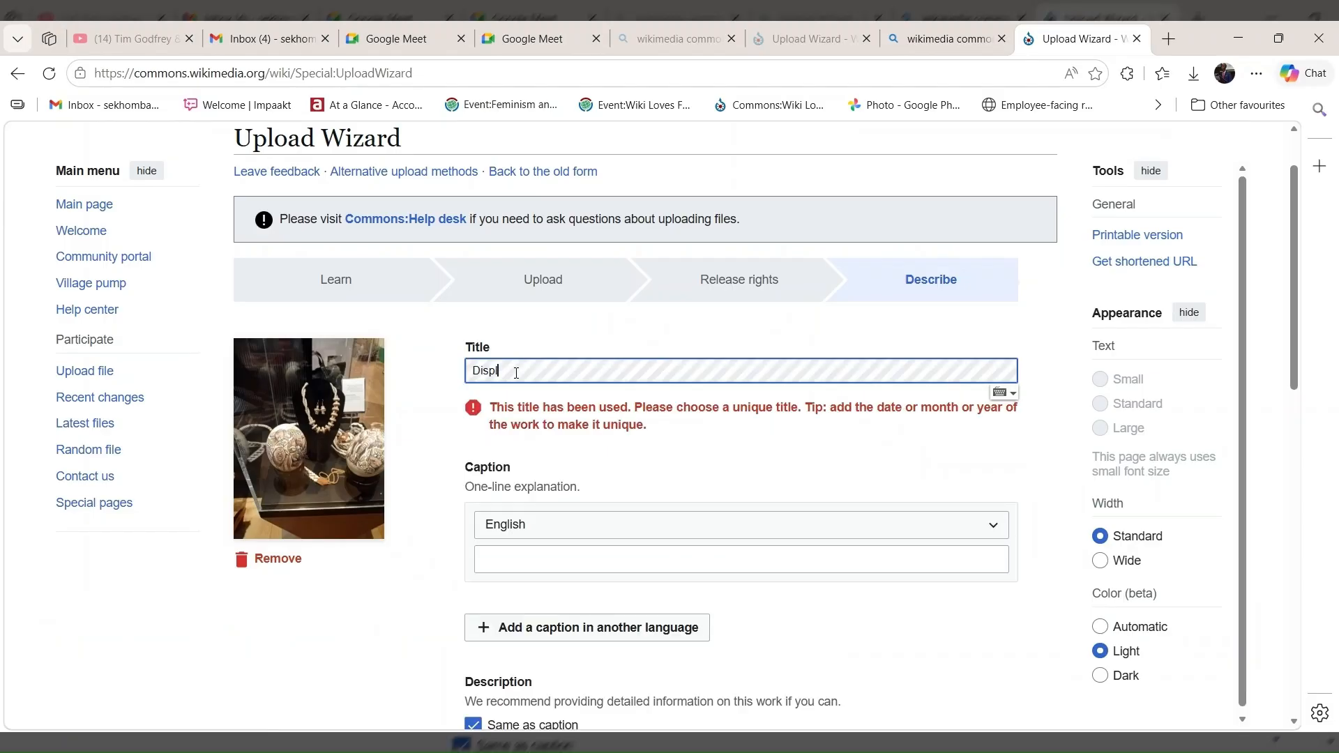
pyautogui.press('BackSpace')
pyautogui.press('BackSpace')
pyautogui.press('BackSpace')
pyautogui.press('BackSpace')
pyautogui.press('BackSpace')
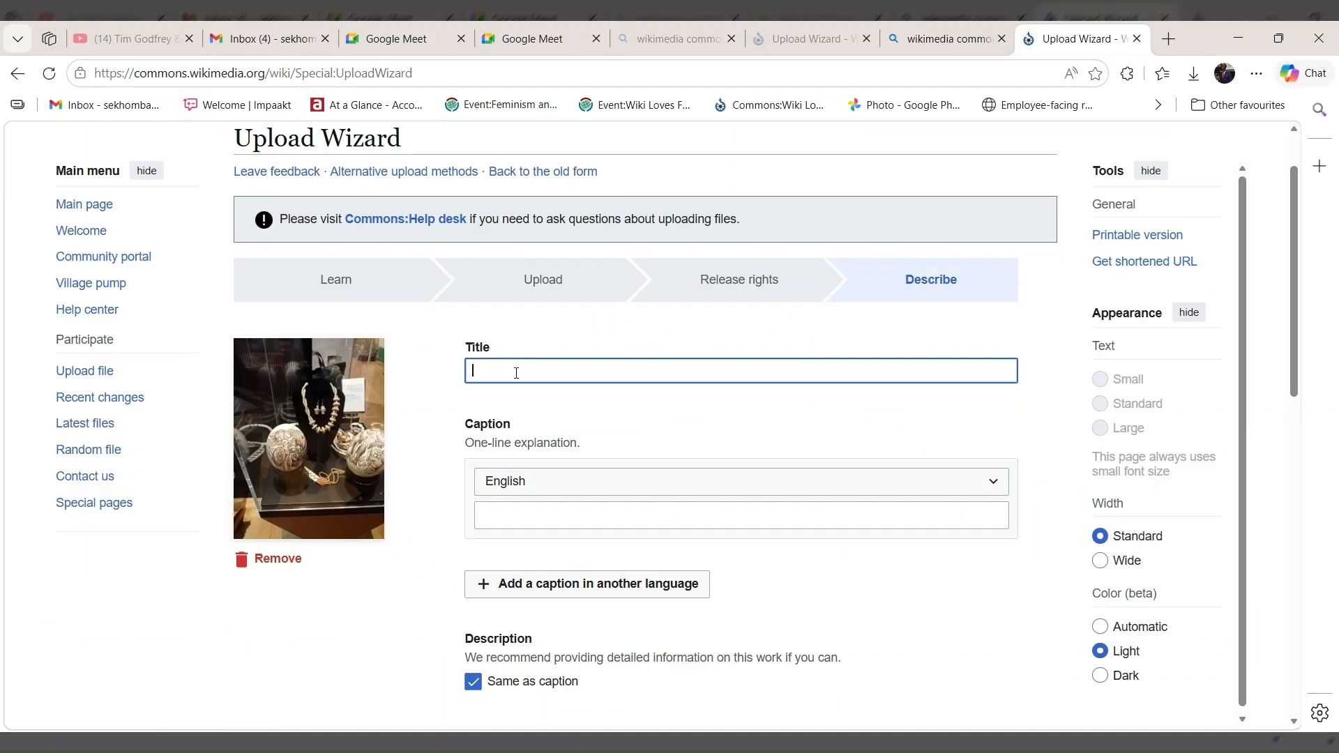
pyautogui.write('A')
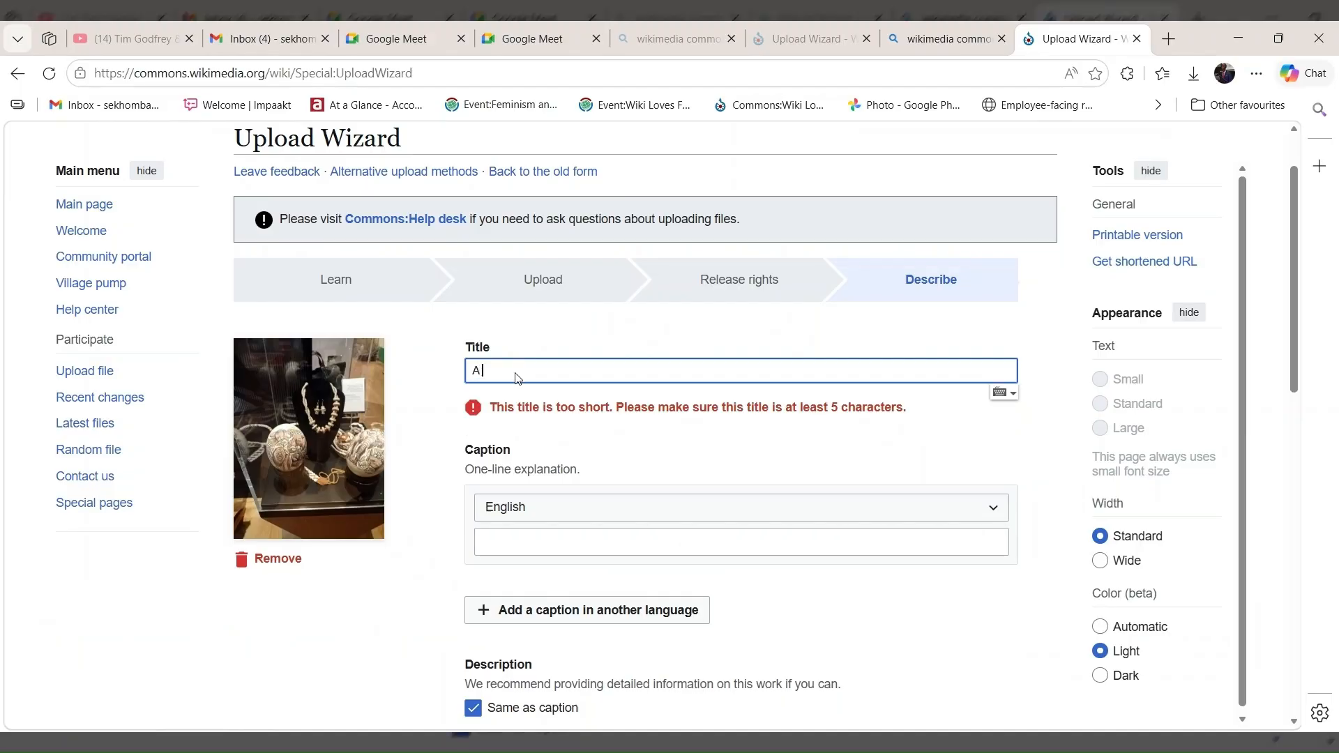
pyautogui.write(' display of')
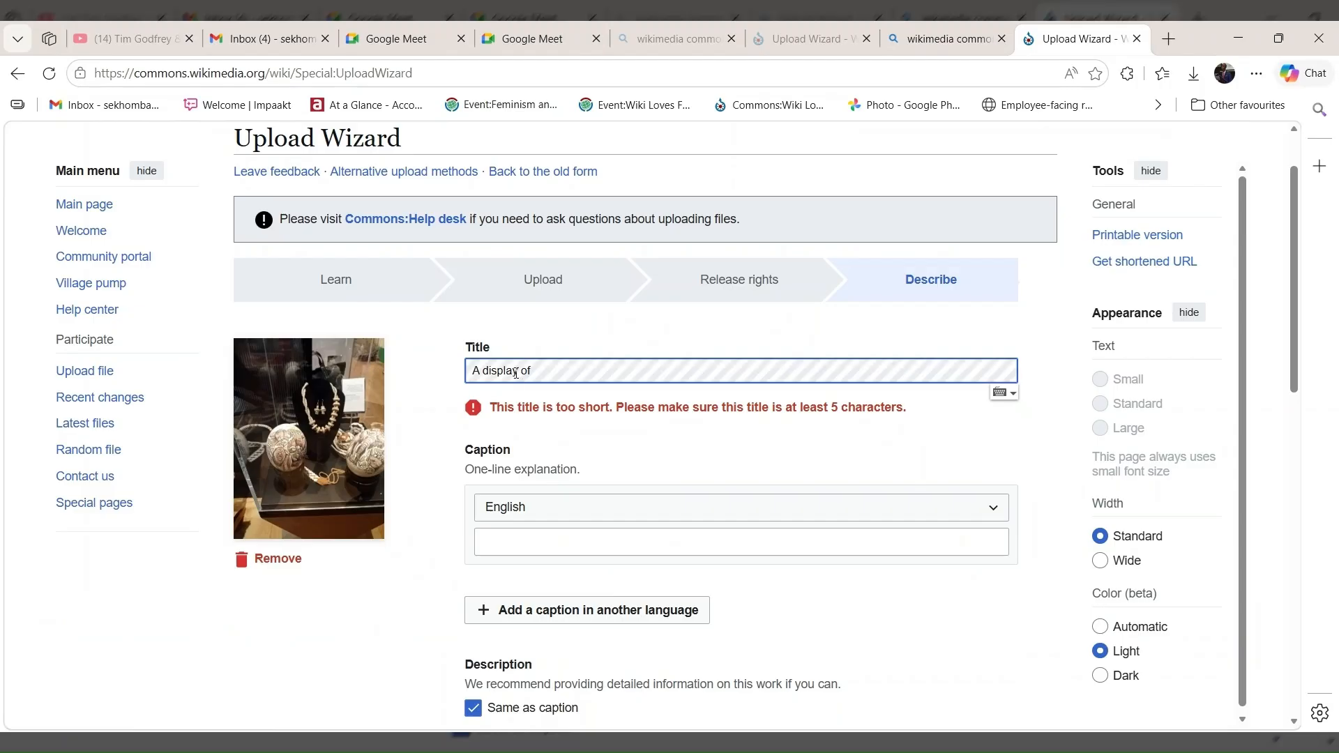
pyautogui.write(' Tradi')
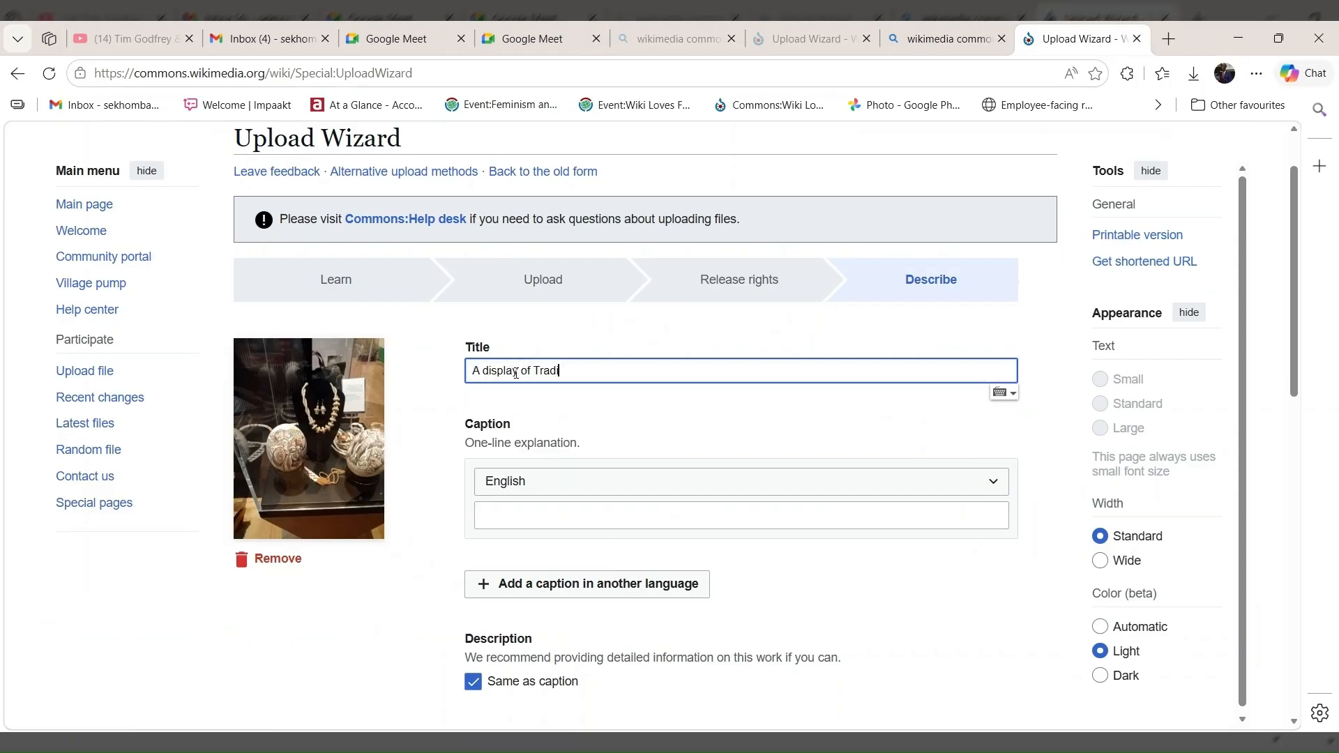
pyautogui.write('tion')
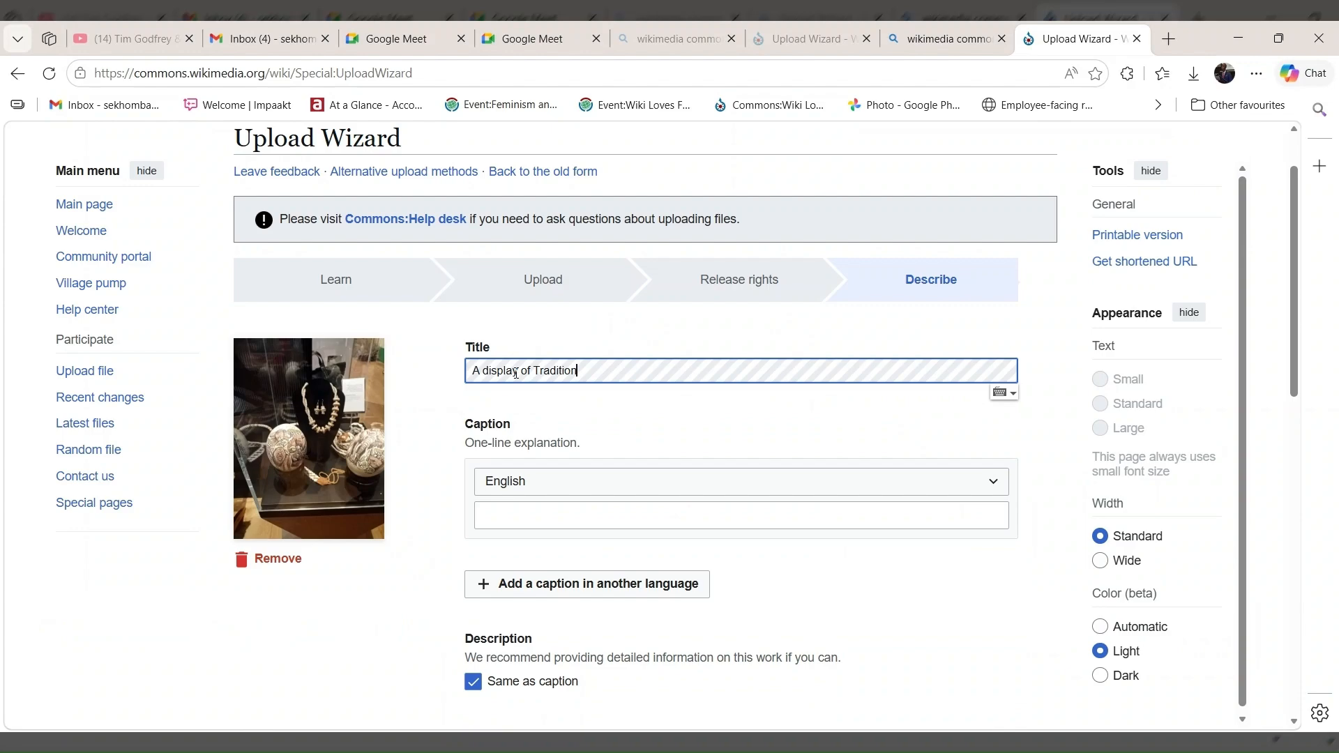
pyautogui.write('al ate')
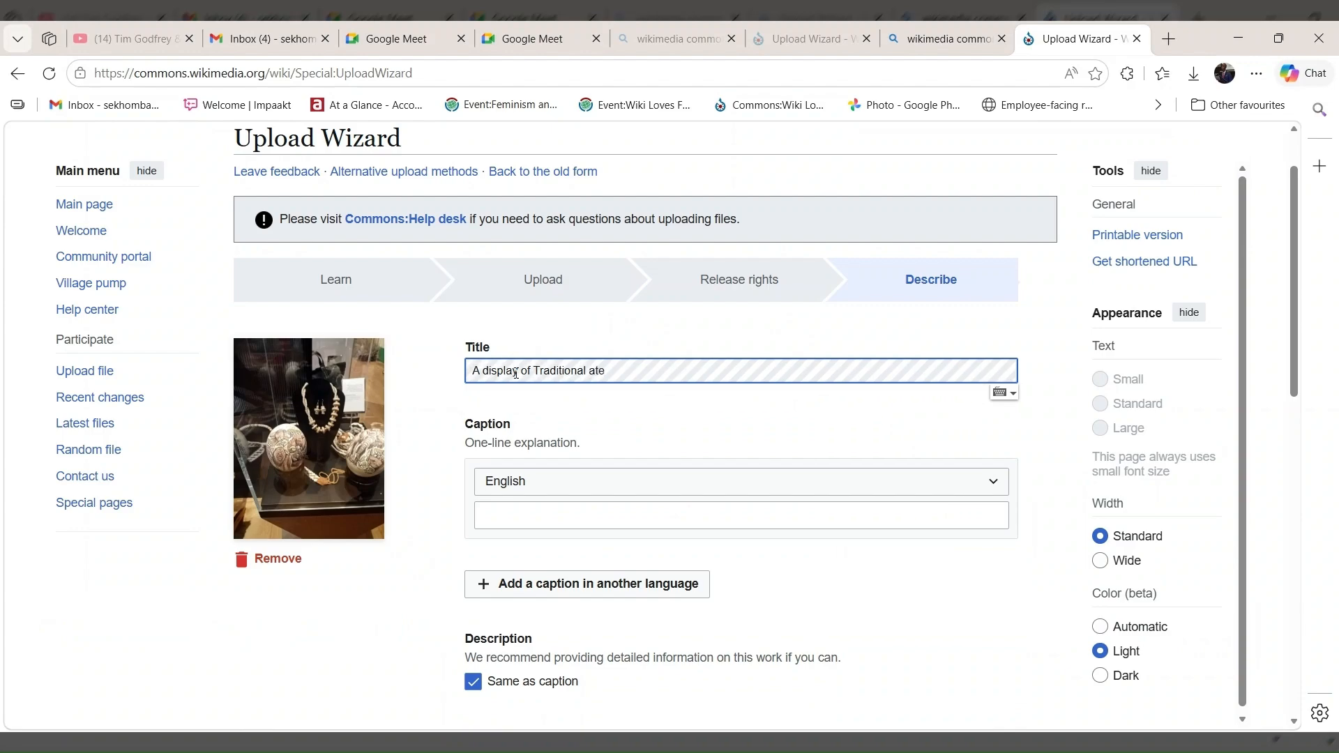
pyautogui.write('facts')
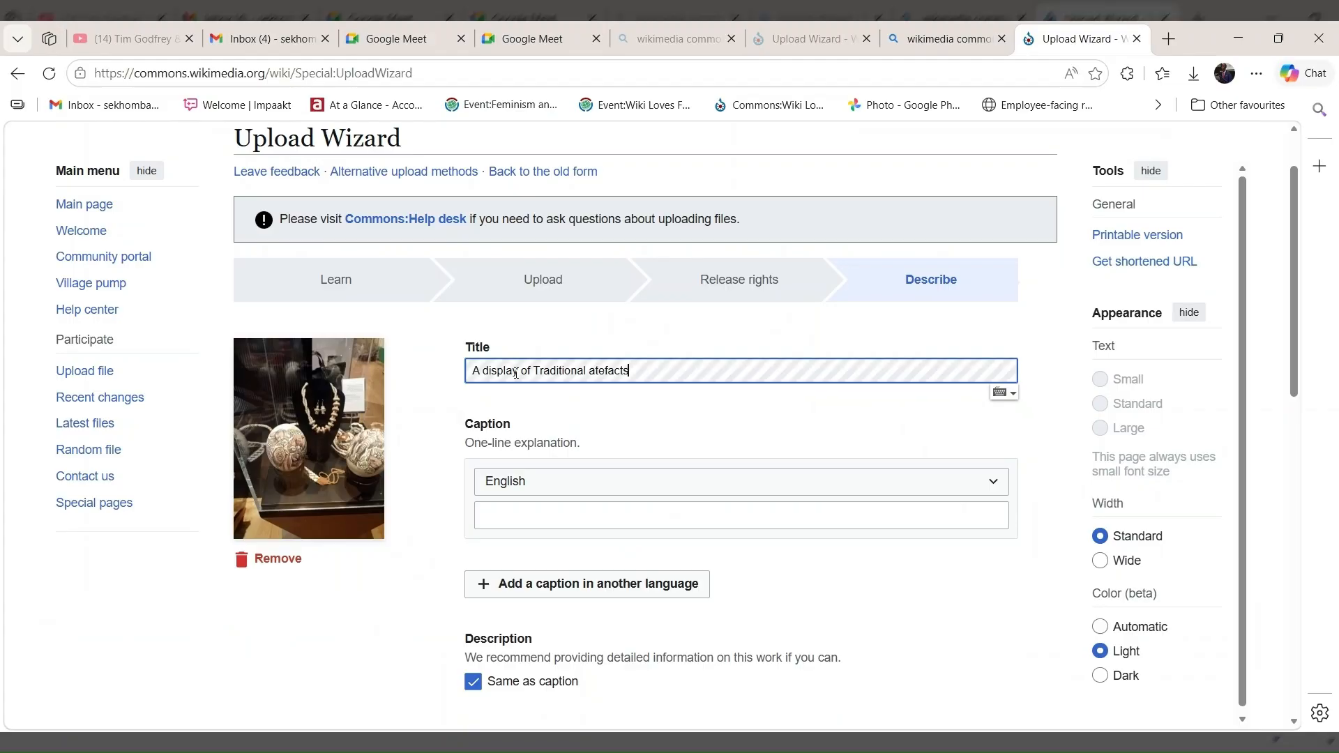
pyautogui.click(556, 516)
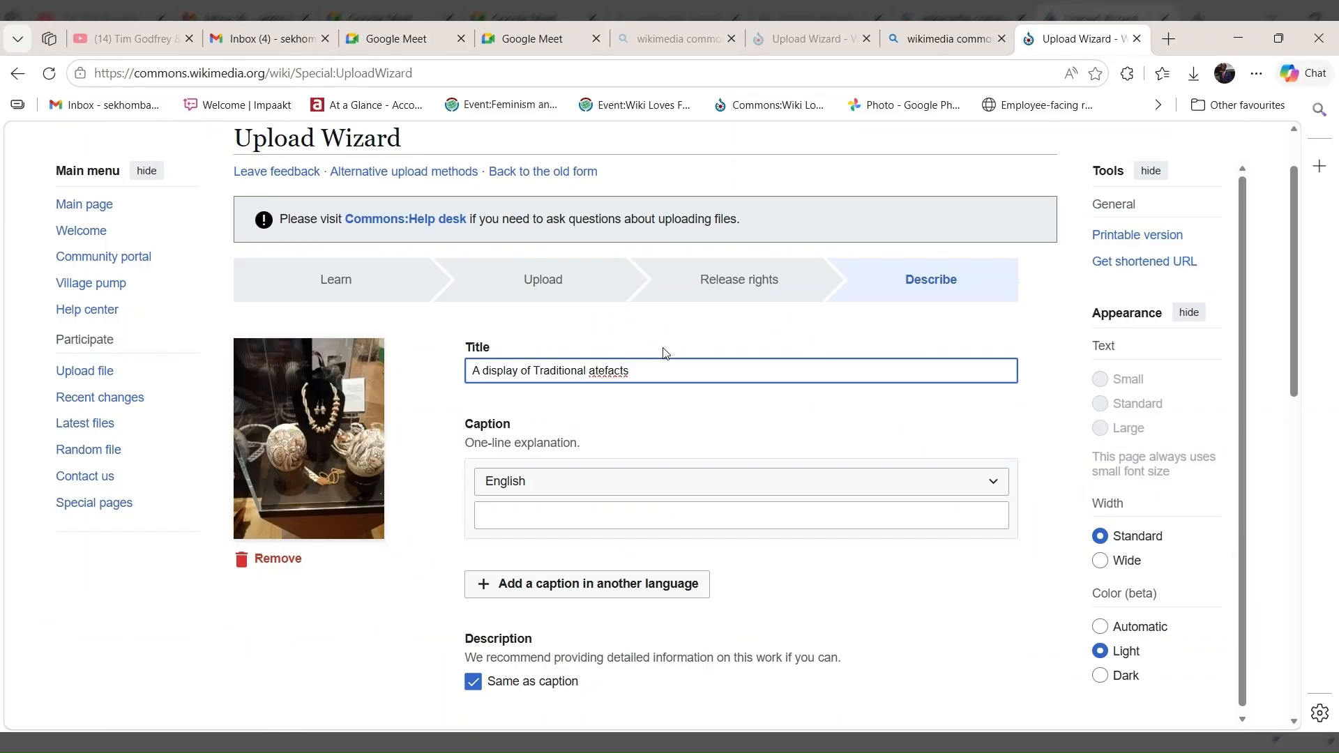
pyautogui.write('r')
# Copy the title text "A display of Traditional artefacts" into the English caption.
pyautogui.moveTo(630, 369); pyautogui.dragTo(466, 388)
pyautogui.hotkey('ctrl', 'c')
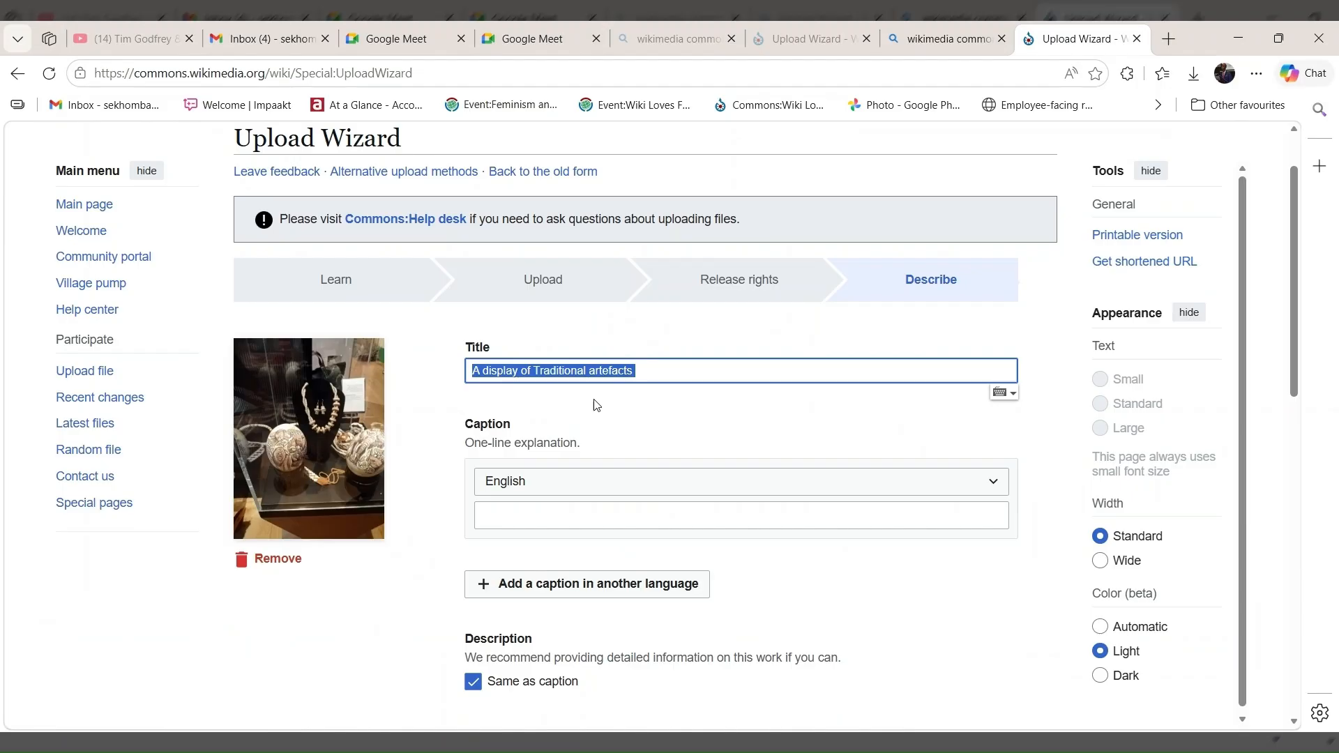
pyautogui.click(579, 519)
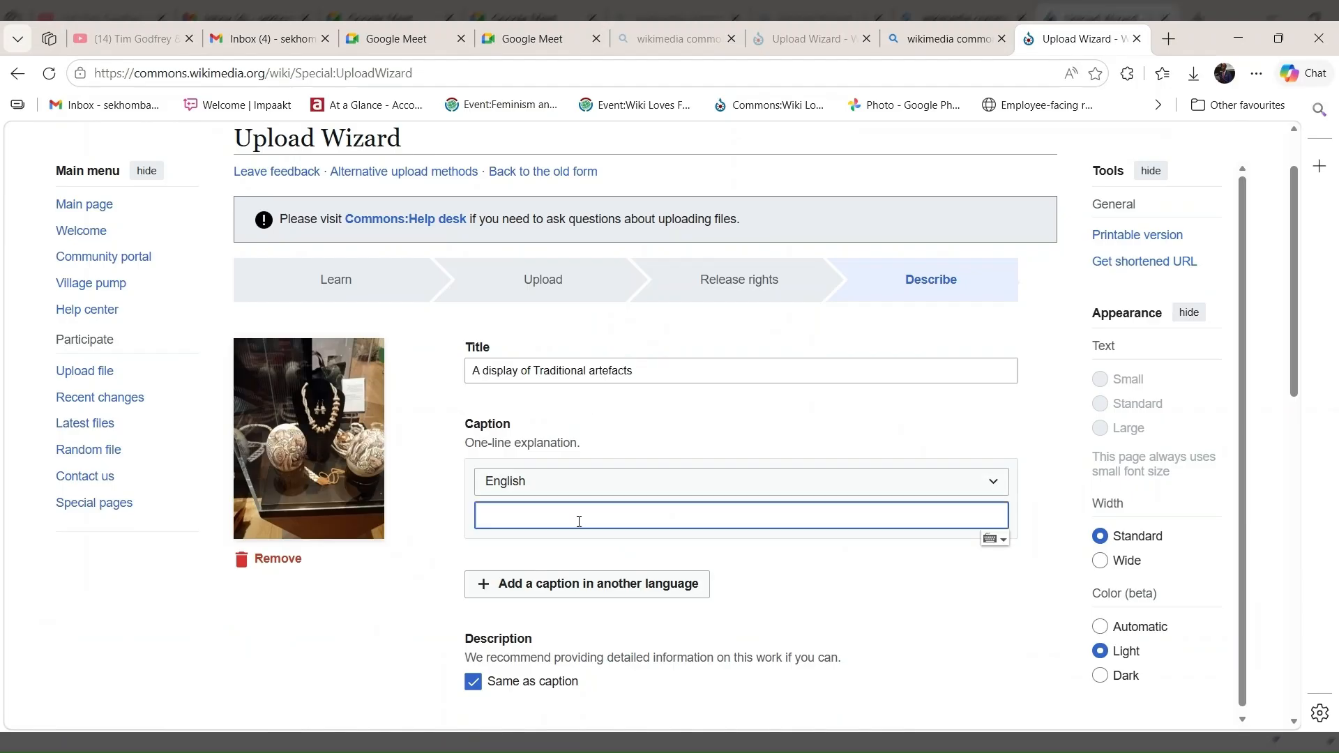
pyautogui.hotkey('ctrl', 'v')
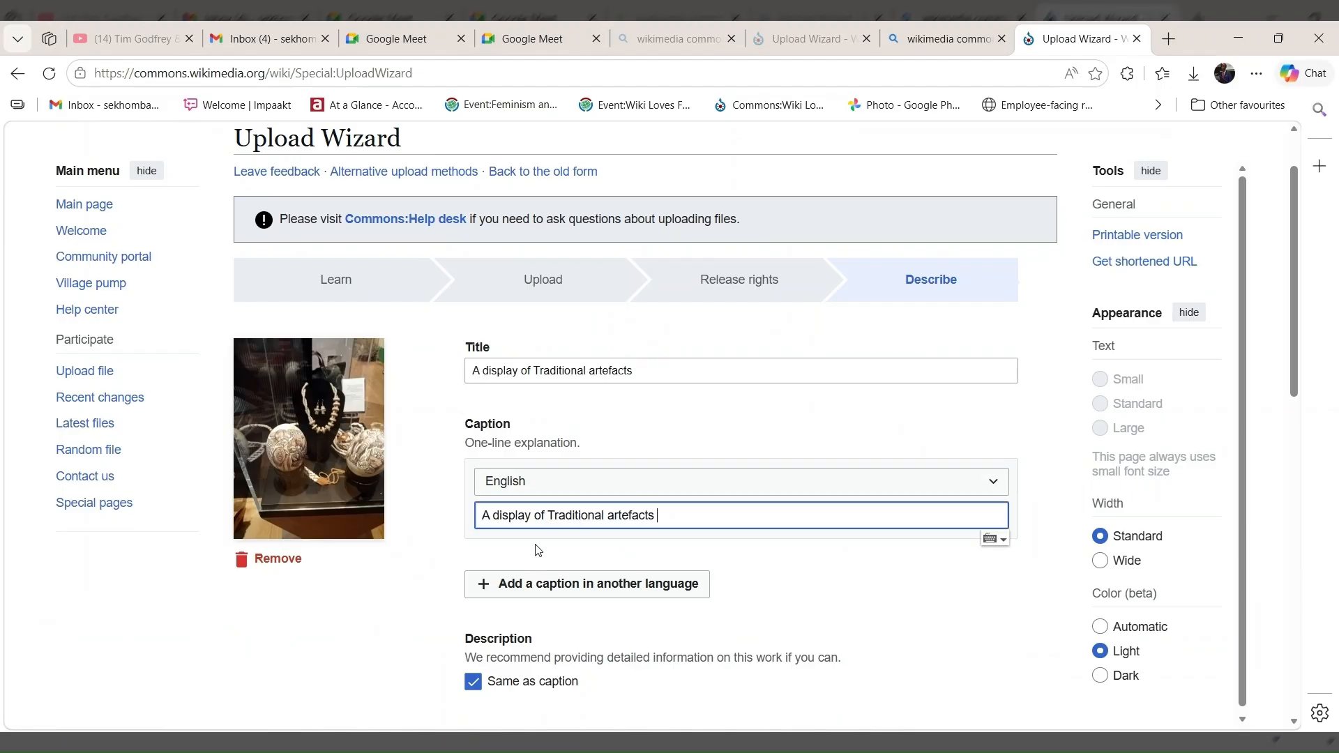
# Stop reusing the caption as the description and write "This shows a display of traditional artifacts in a museum." as the English description.
pyautogui.click(474, 683)
pyautogui.scroll(-2, 510, 638)
pyautogui.scroll(-1, 511, 620)
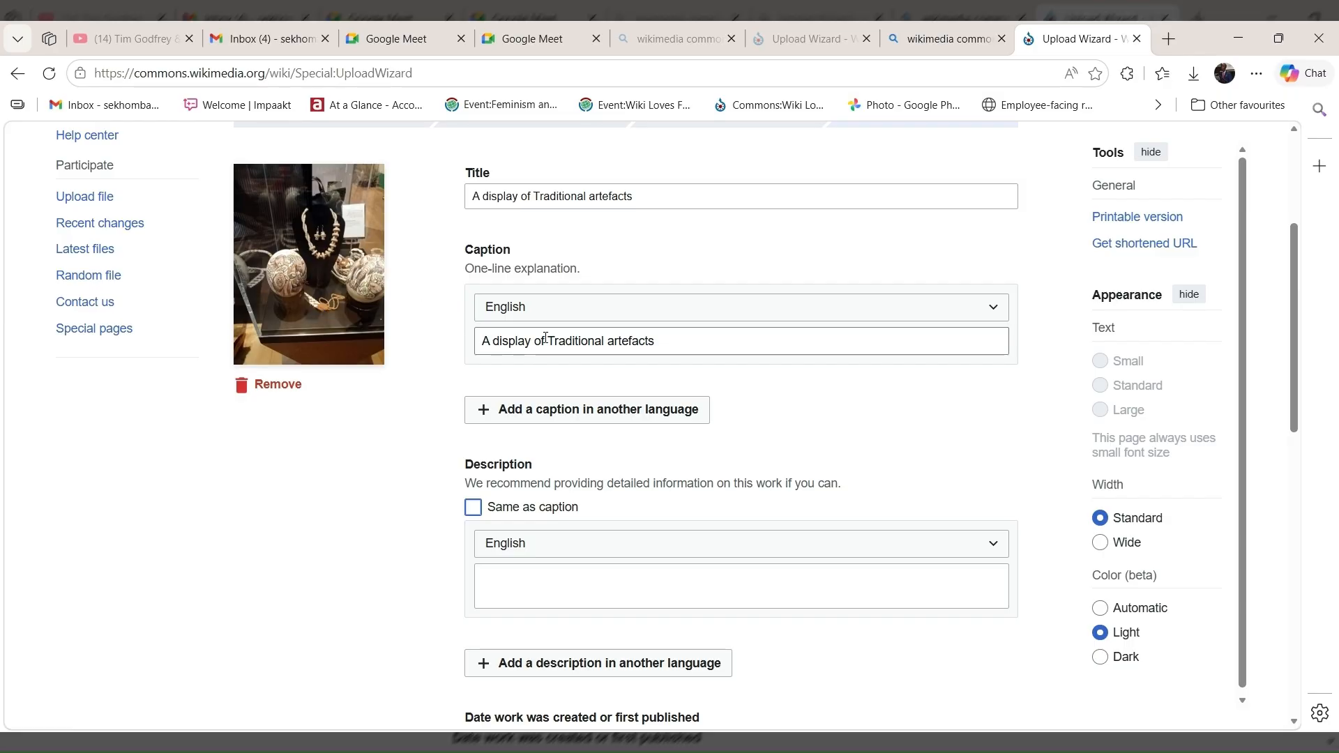
pyautogui.click(607, 592)
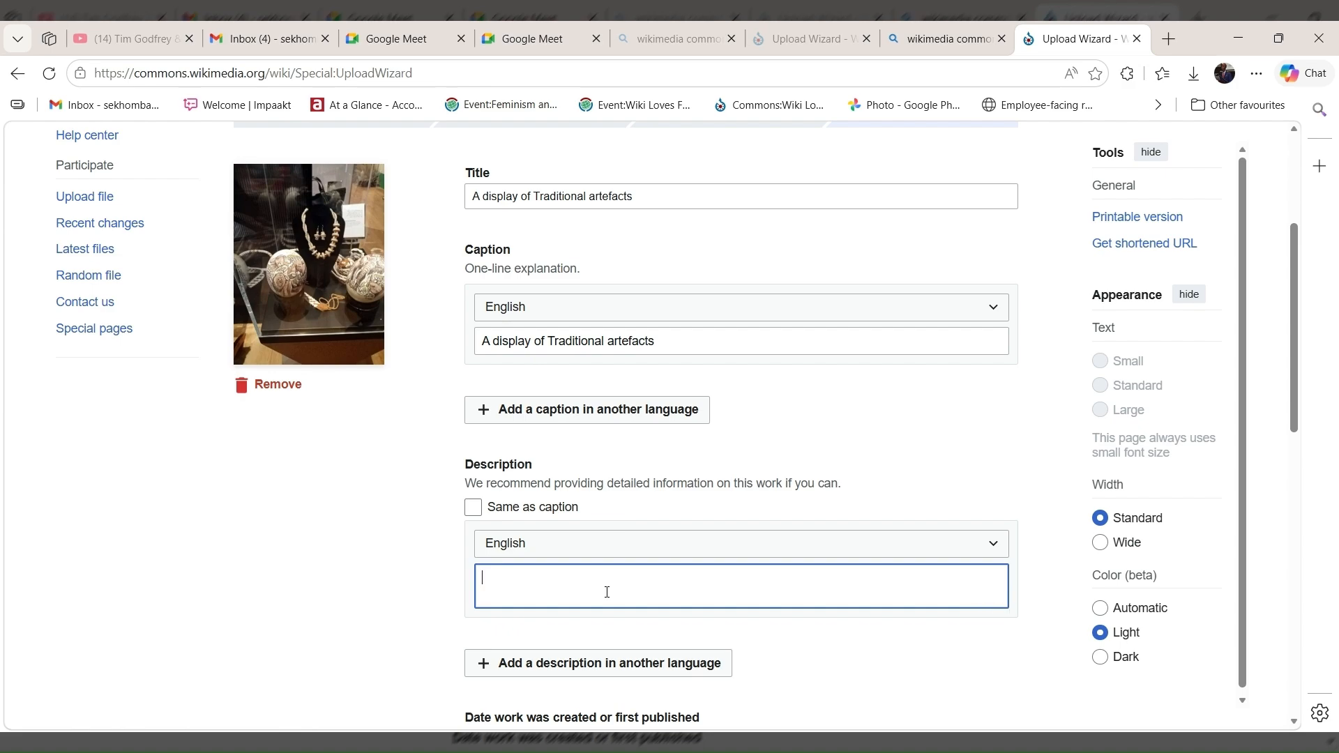
pyautogui.write('This shows a disp')
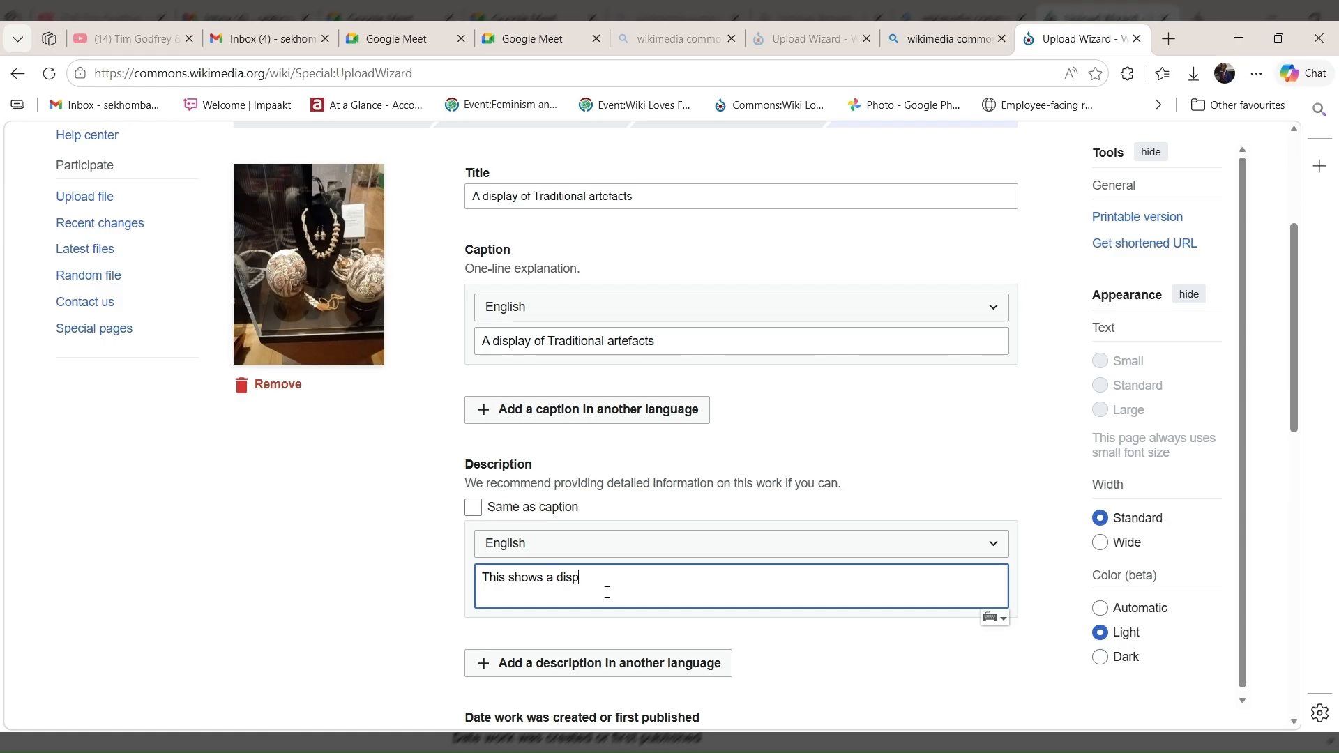
pyautogui.write('lay of traditional artifects')
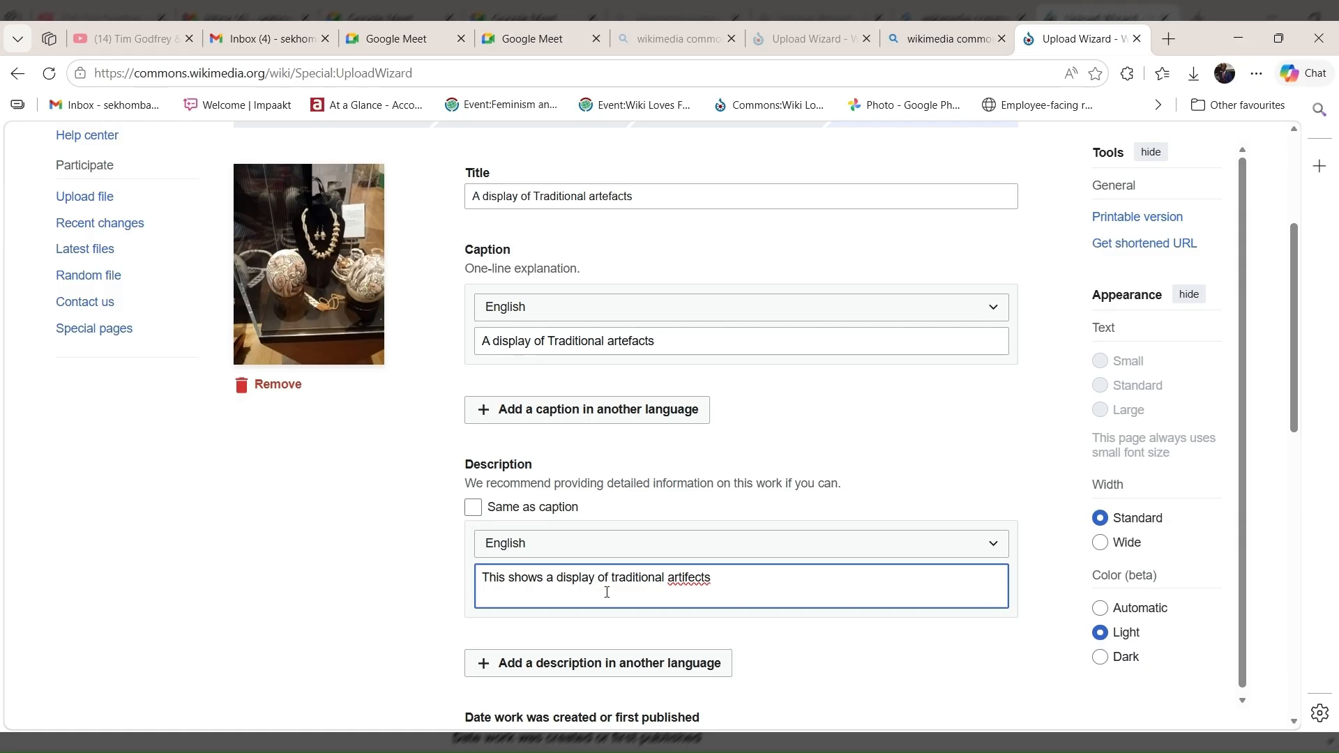
pyautogui.write(' In a museum')
pyautogui.click(764, 400)
pyautogui.click(718, 579)
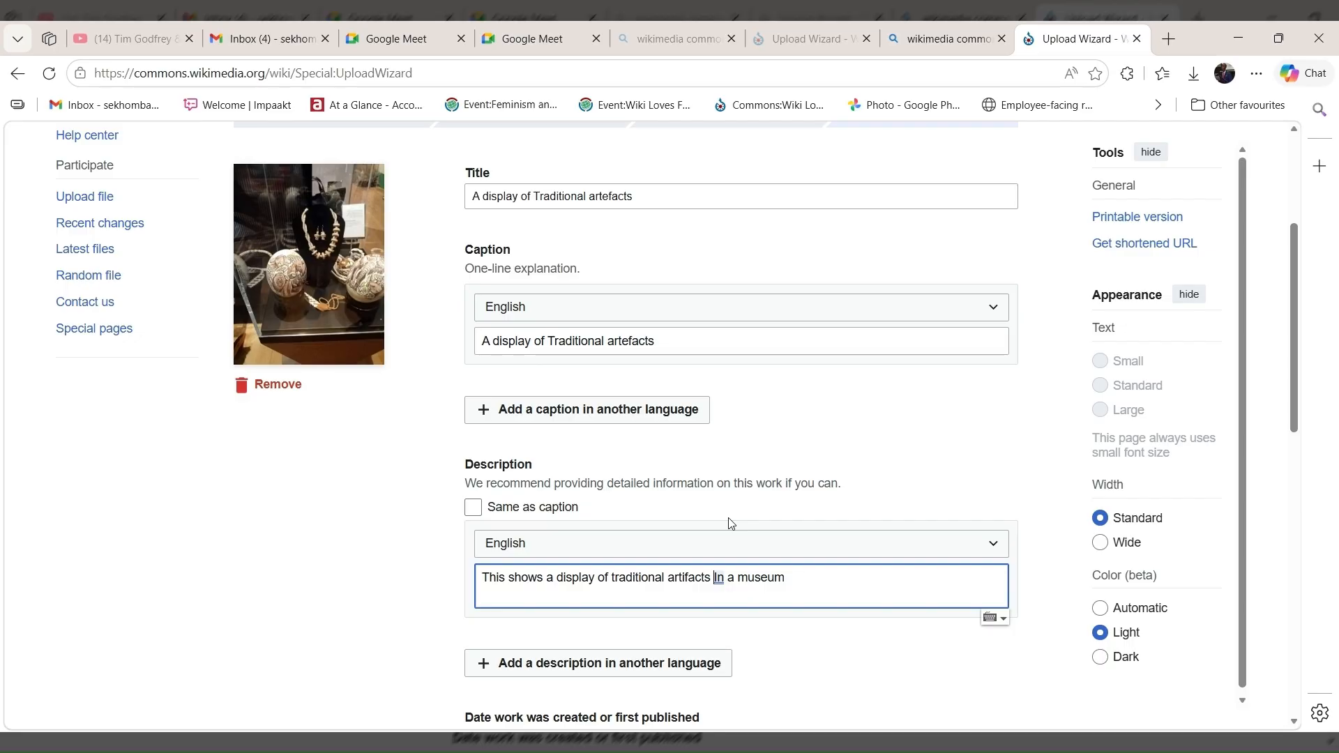
pyautogui.write('in')
pyautogui.click(783, 585)
pyautogui.write('.')
pyautogui.write('This')
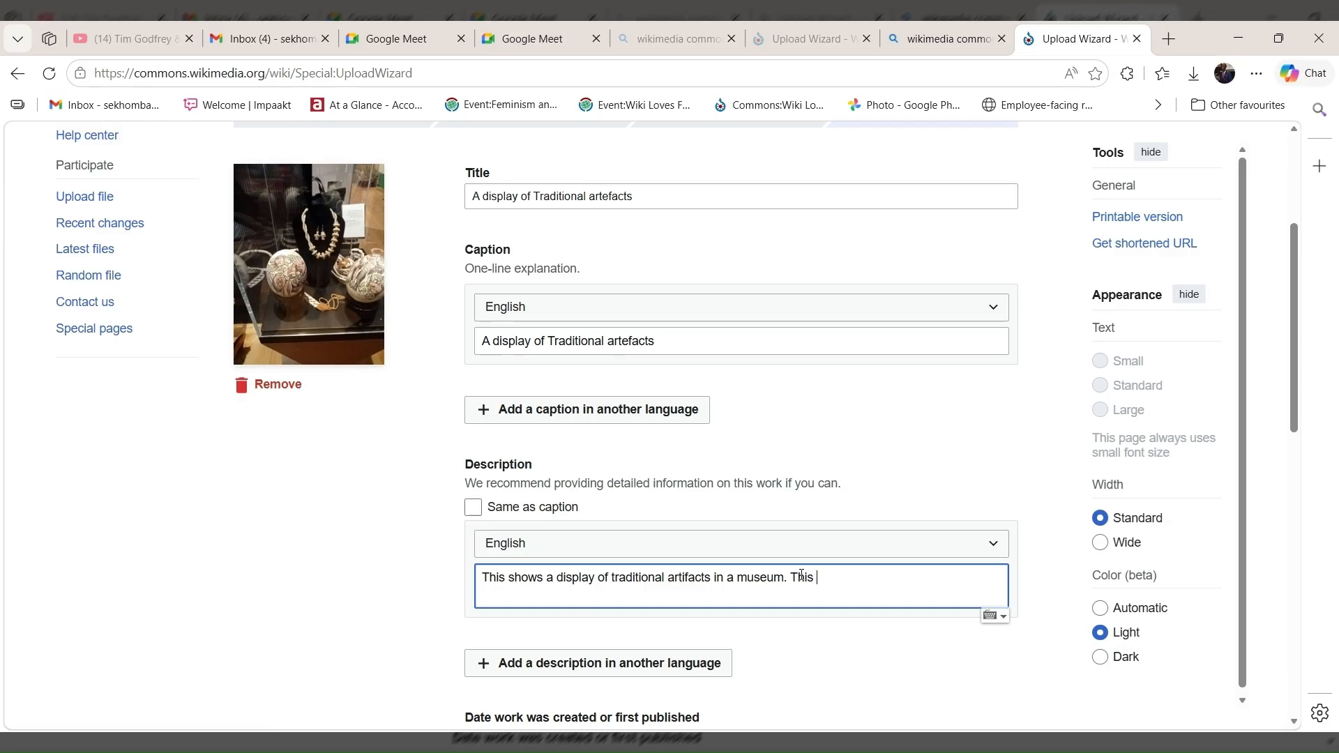
pyautogui.write(' printed with')
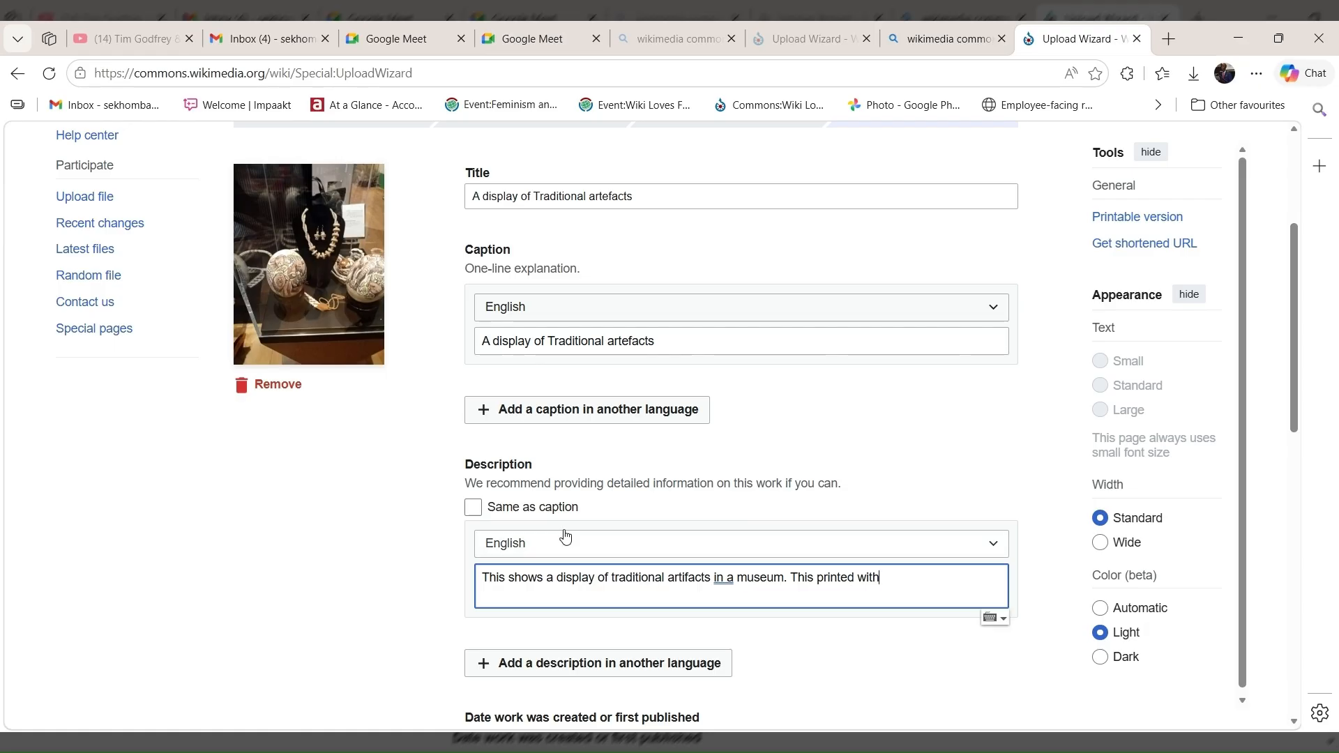
pyautogui.press('BackSpace')
pyautogui.press('BackSpace')
pyautogui.press('BackSpace')
pyautogui.press('BackSpace')
pyautogui.press('BackSpace')
pyautogui.press('BackSpace')
pyautogui.press('BackSpace')
pyautogui.press('BackSpace')
pyautogui.press('BackSpace')
pyautogui.press('BackSpace')
pyautogui.press('BackSpace')
pyautogui.press('BackSpace')
pyautogui.press('BackSpace')
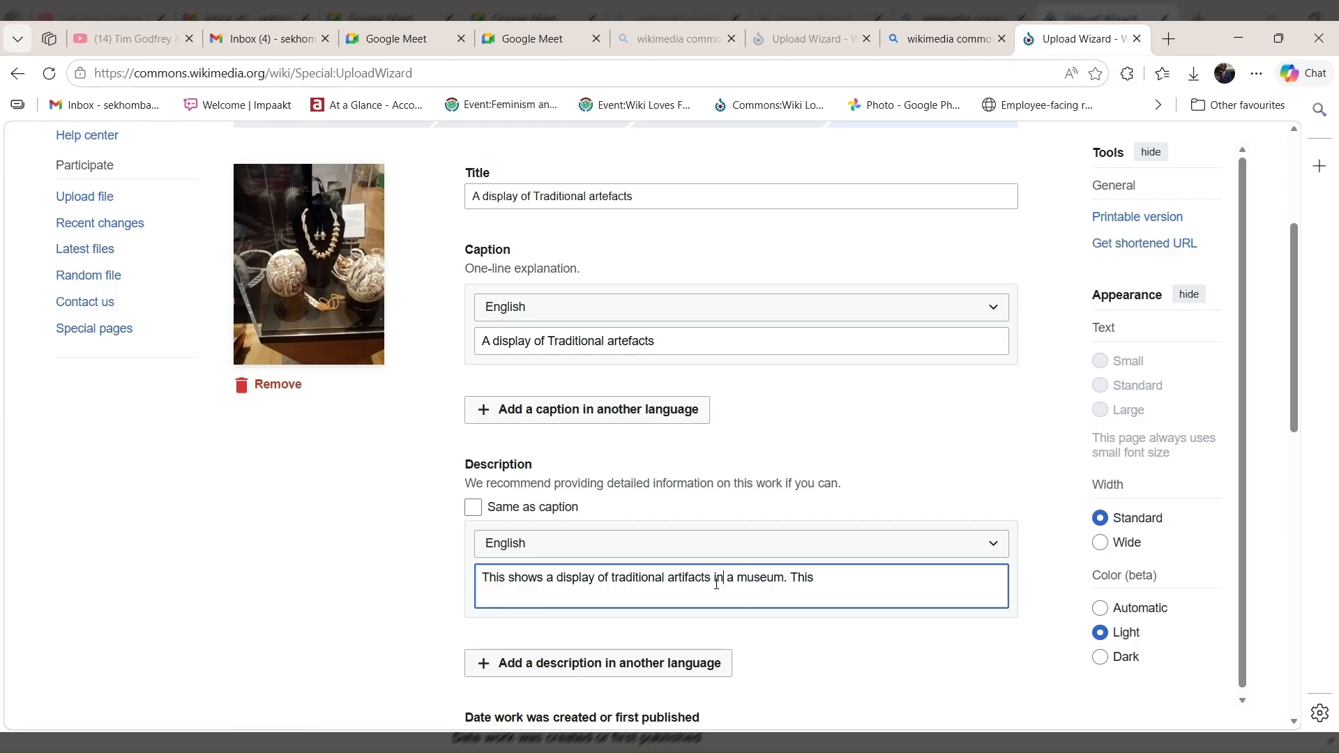
pyautogui.click(822, 578)
pyautogui.press('BackSpace')
pyautogui.press('BackSpace')
pyautogui.press('BackSpace')
pyautogui.press('BackSpace')
# Complete the description with the sentence "The image also shows traditional jewelry which is symbolic different traditions in Botswana.".
pyautogui.write('he image also shows')
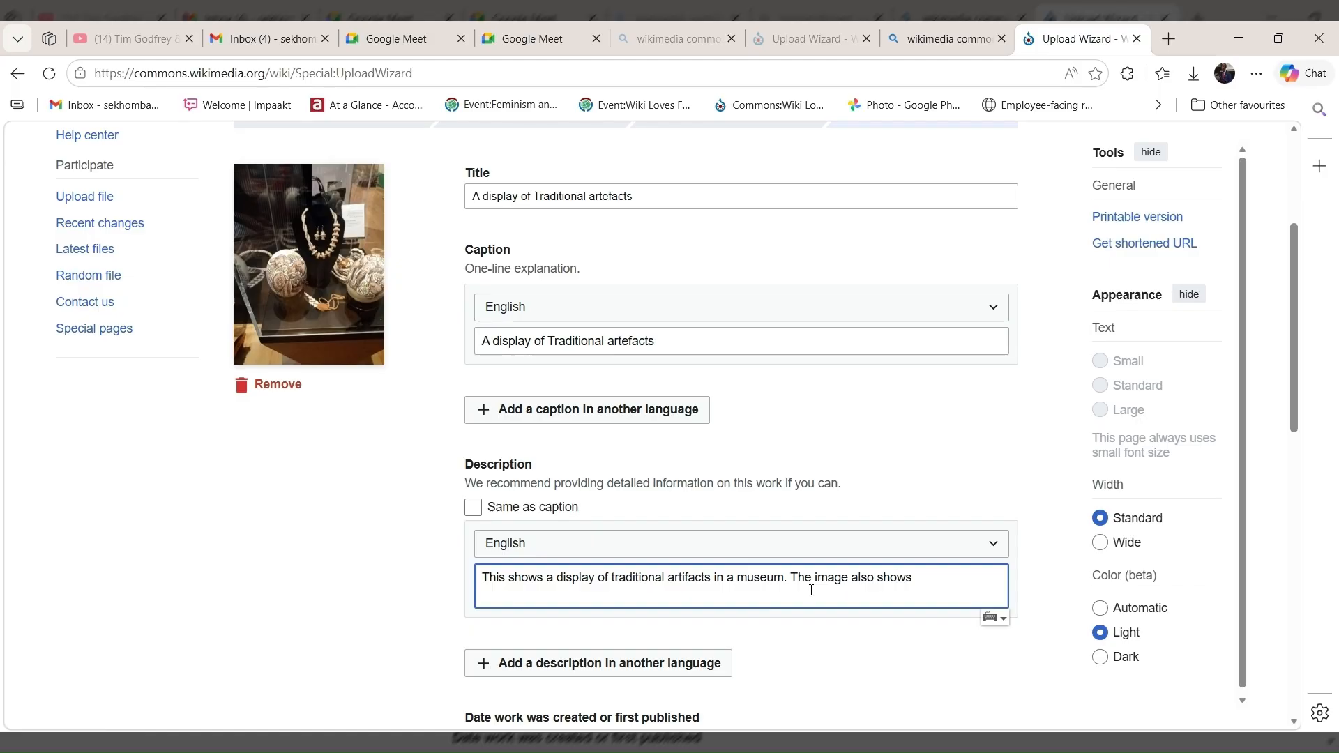
pyautogui.write(' traditional jewelry whic')
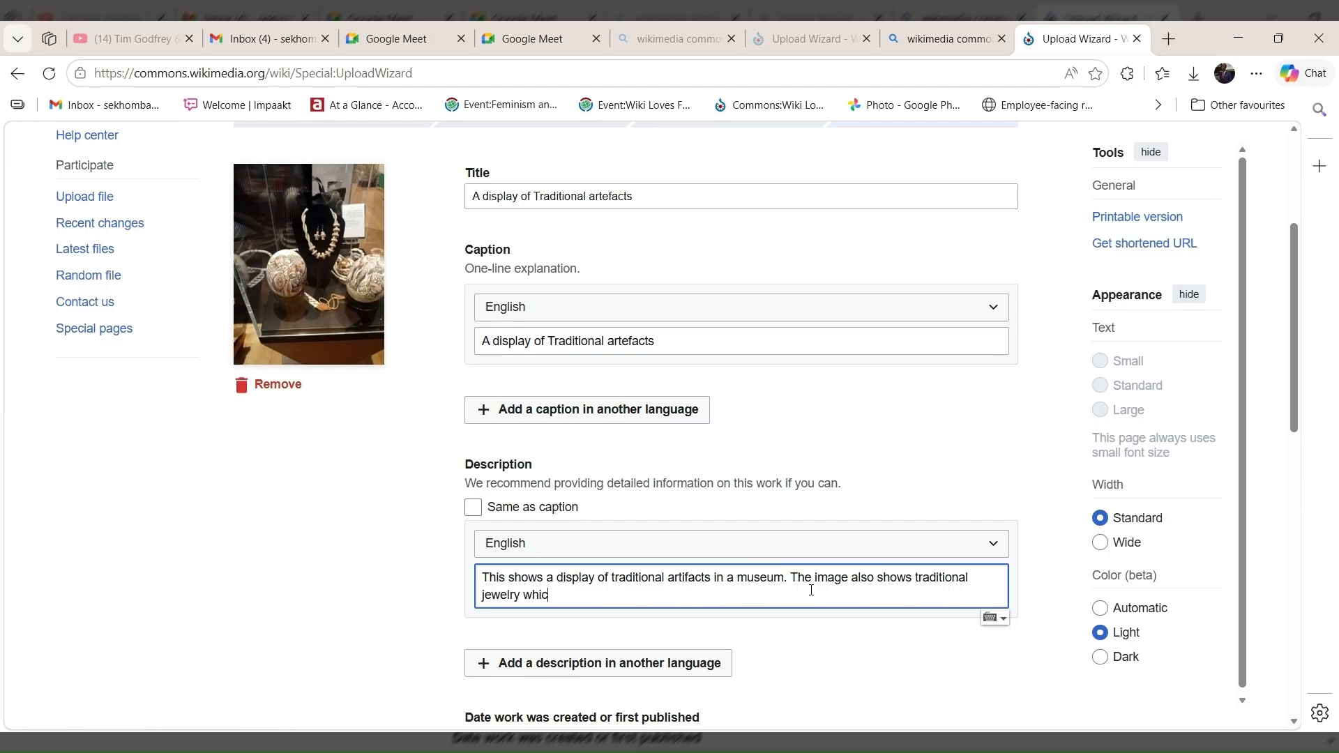
pyautogui.write('h')
pyautogui.write(' is symbolic di')
pyautogui.write('re')
pyautogui.press('BackSpace')
pyautogui.press('BackSpace')
pyautogui.write('ffe')
pyautogui.press('BackSpace')
pyautogui.press('BackSpace')
pyautogui.write('erent tr')
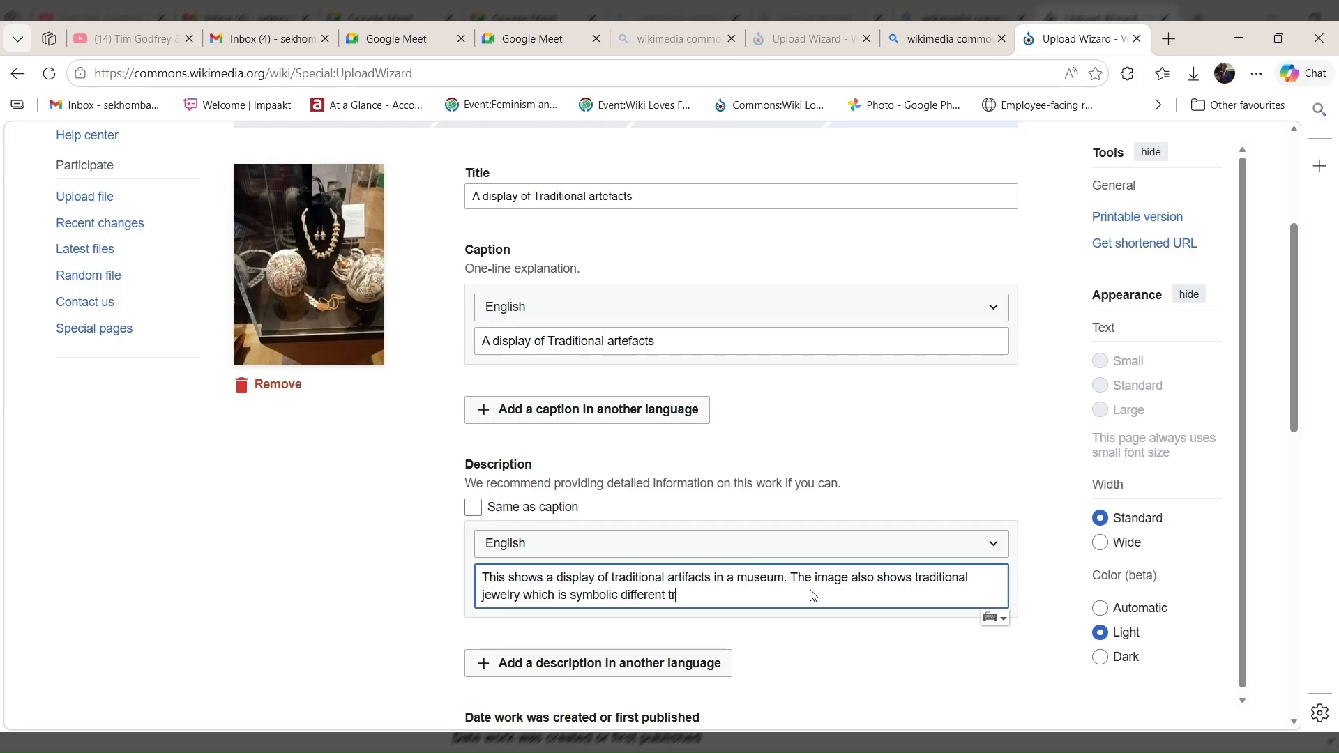
pyautogui.write('ations in Botswana.')
pyautogui.scroll(-3, 722, 543)
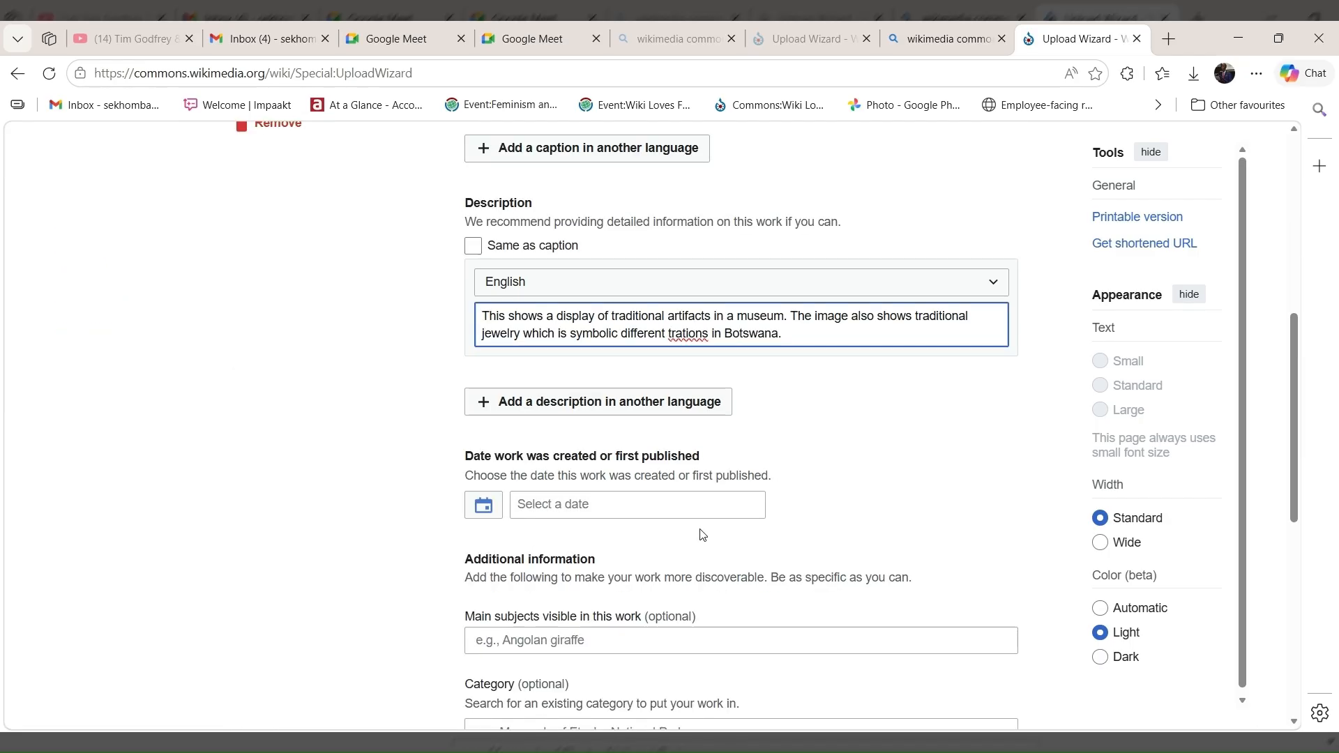
pyautogui.click(684, 333)
pyautogui.write('dit')
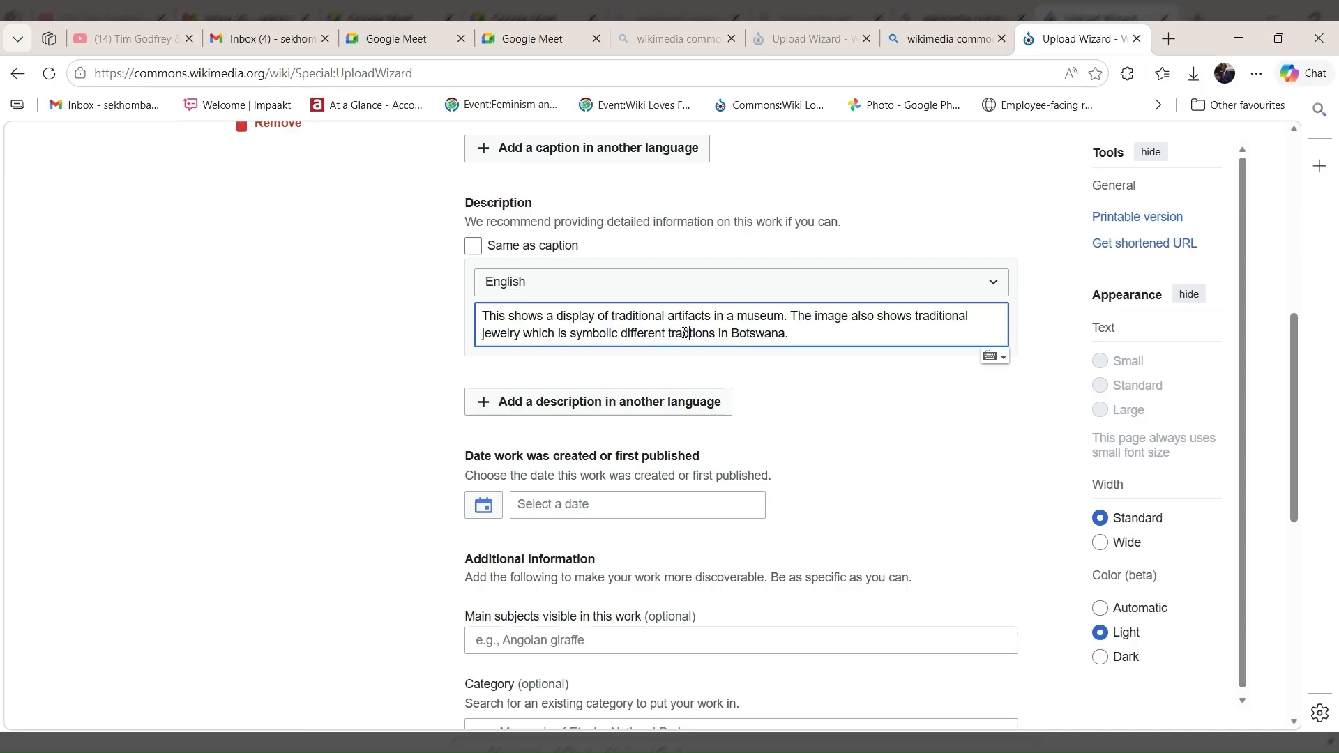
pyautogui.write('i')
# Set the date the work was created or first published to 2026-03-08.
pyautogui.click(490, 508)
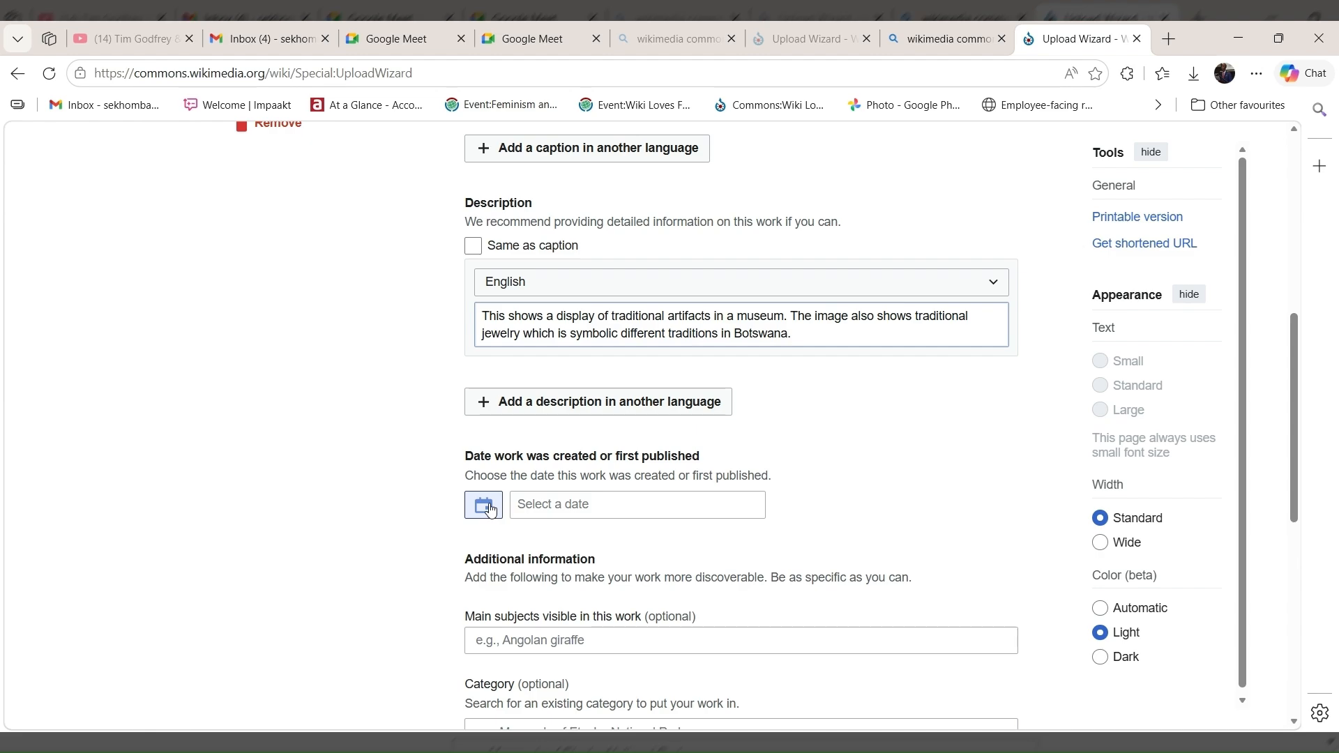
pyautogui.click(536, 638)
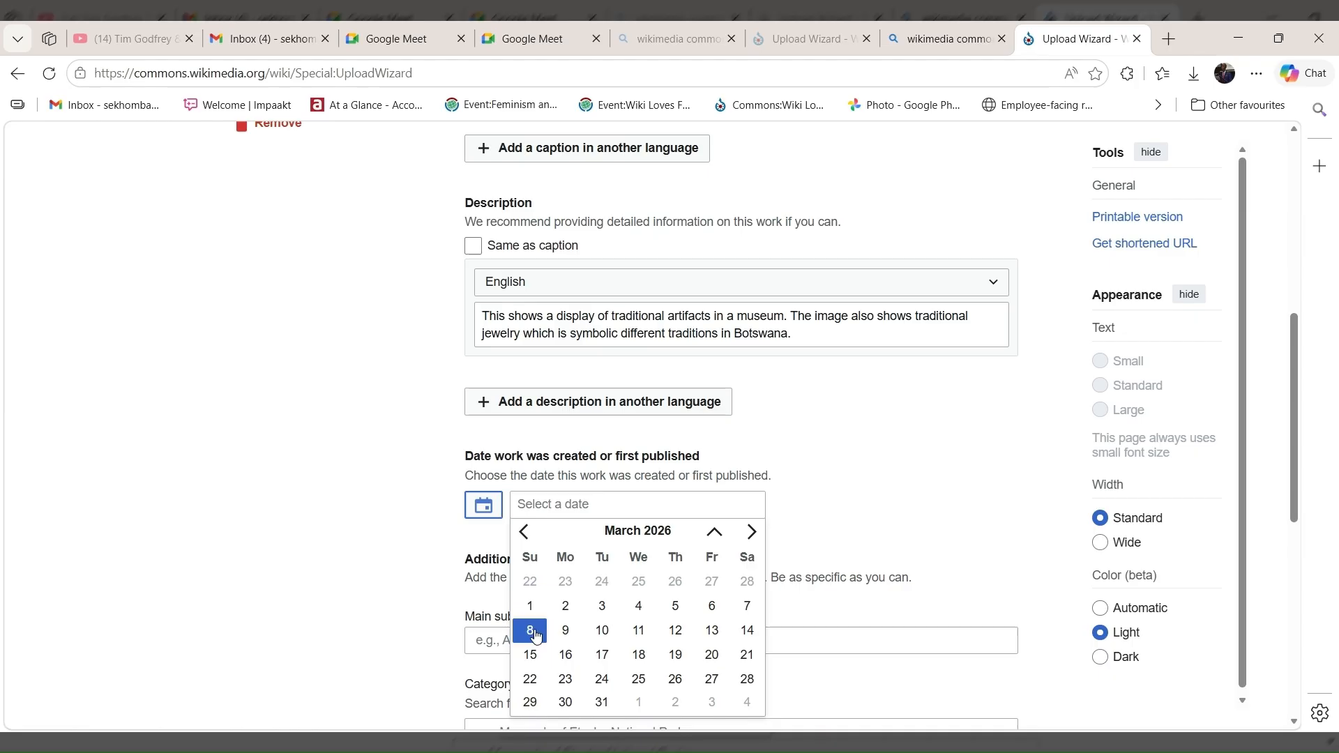
pyautogui.click(531, 632)
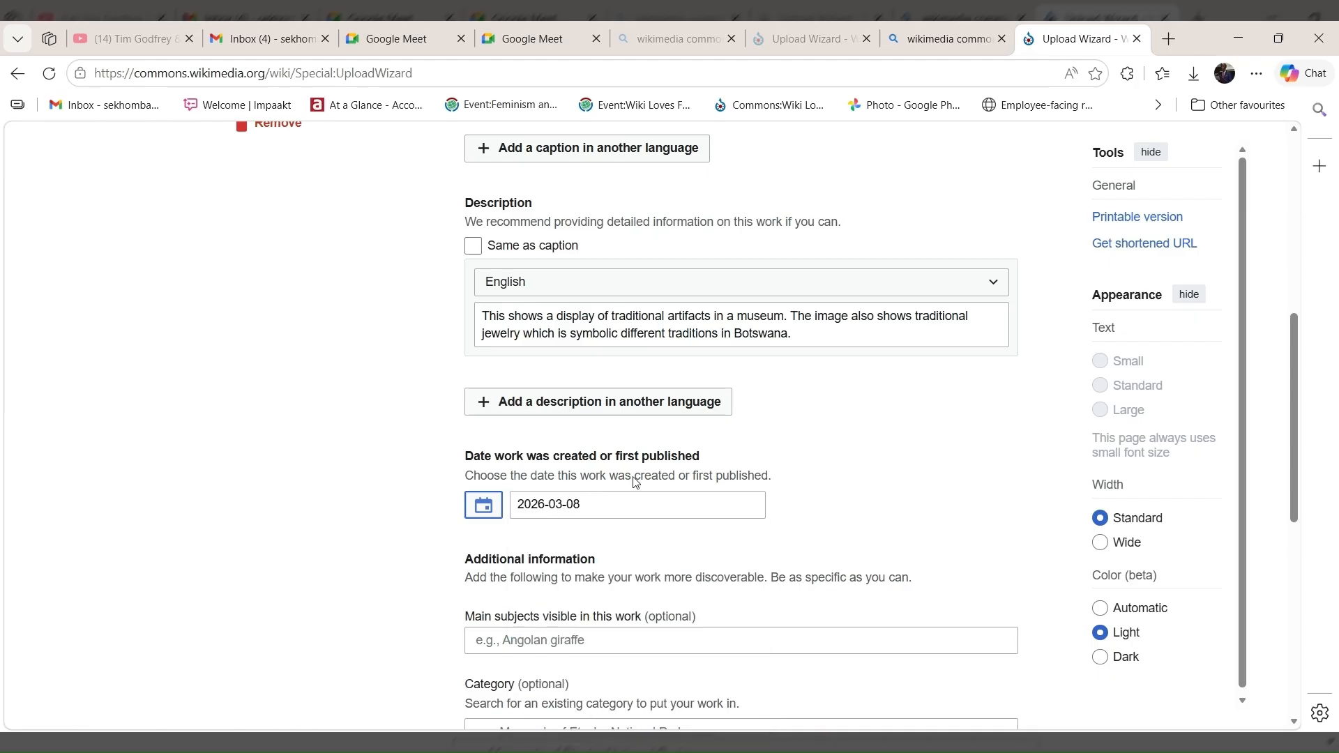
# Add "jewelry", described as the creation of objects of personal adornment, as a main subject visible in the work.
pyautogui.scroll(-2, 663, 509)
pyautogui.scroll(-1, 695, 538)
pyautogui.click(573, 379)
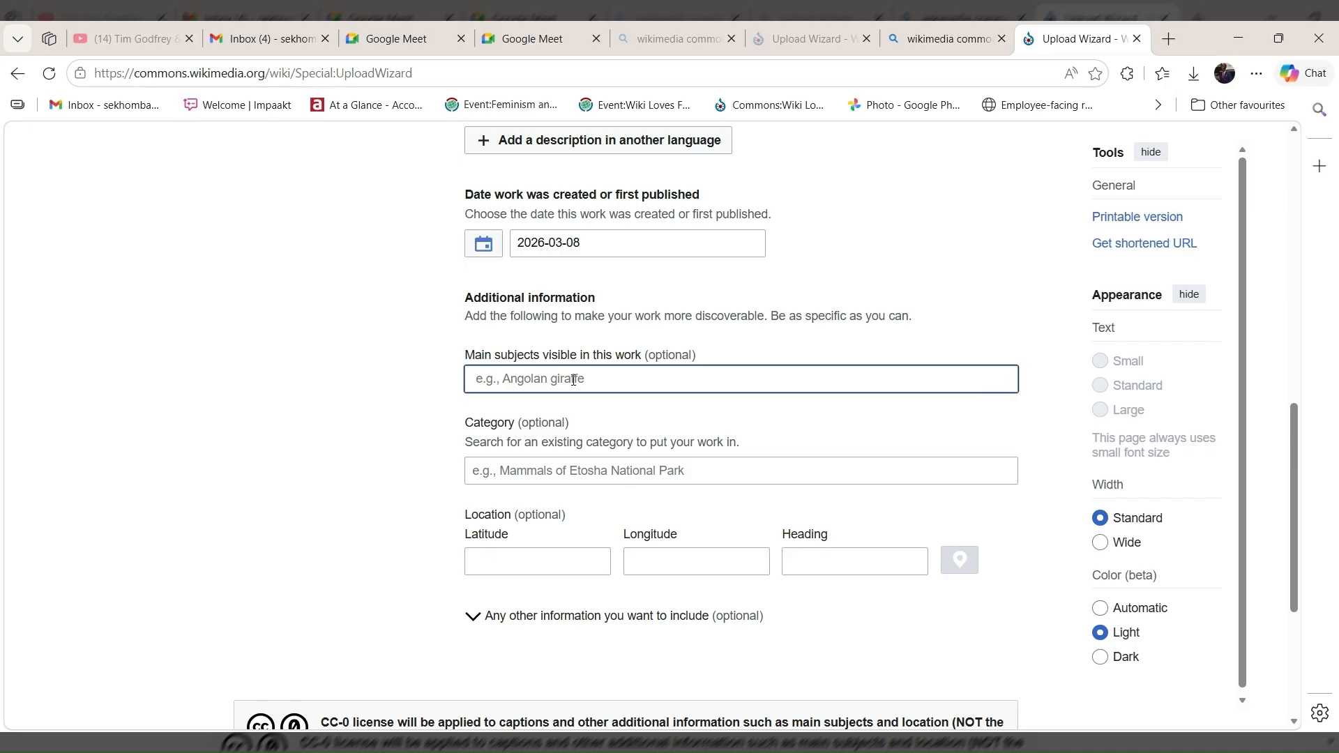
pyautogui.write('j')
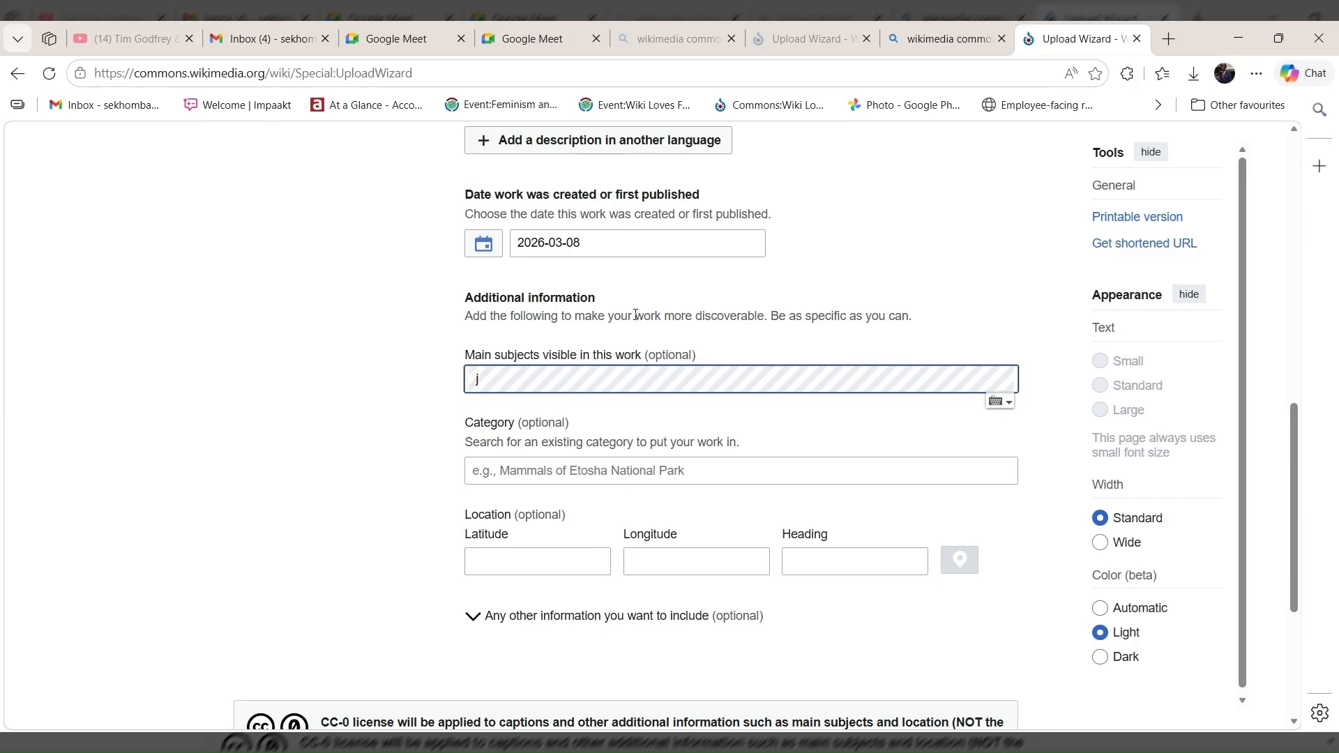
pyautogui.click(542, 385)
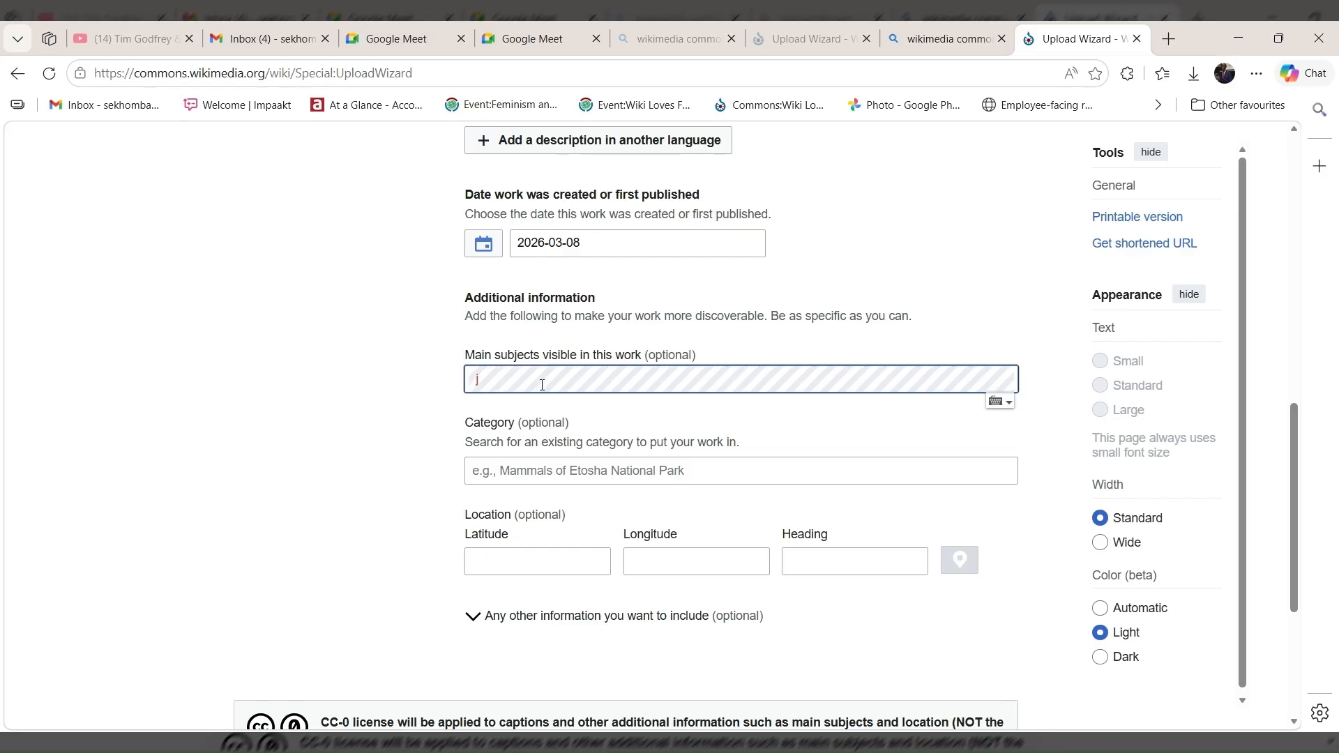
pyautogui.write('e')
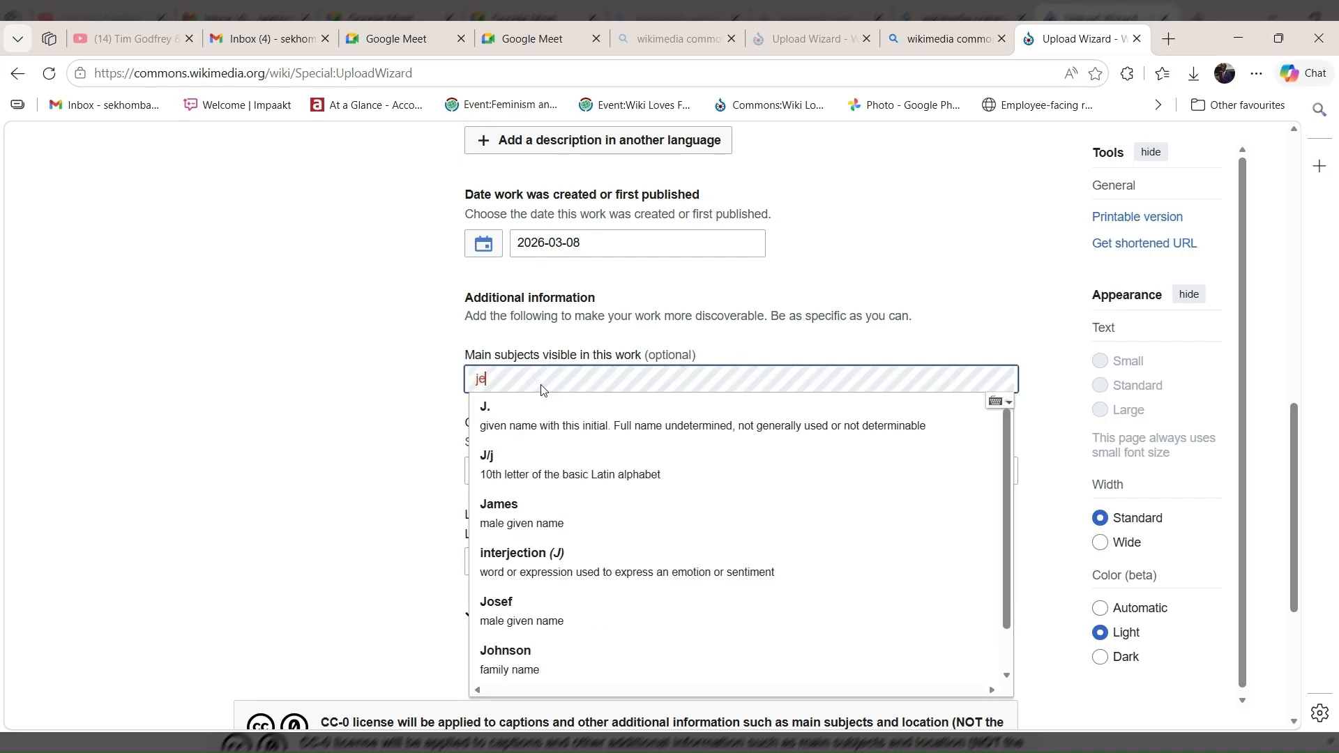
pyautogui.write('welry')
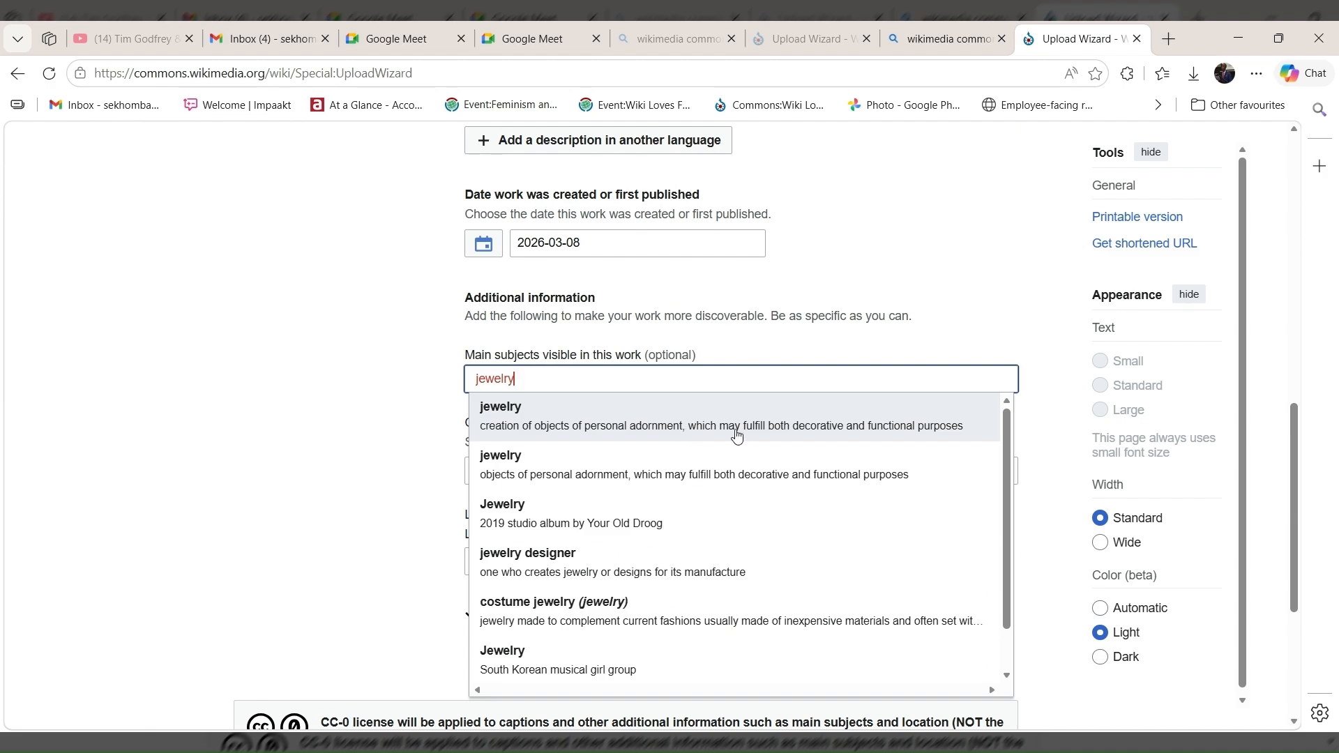
pyautogui.click(908, 432)
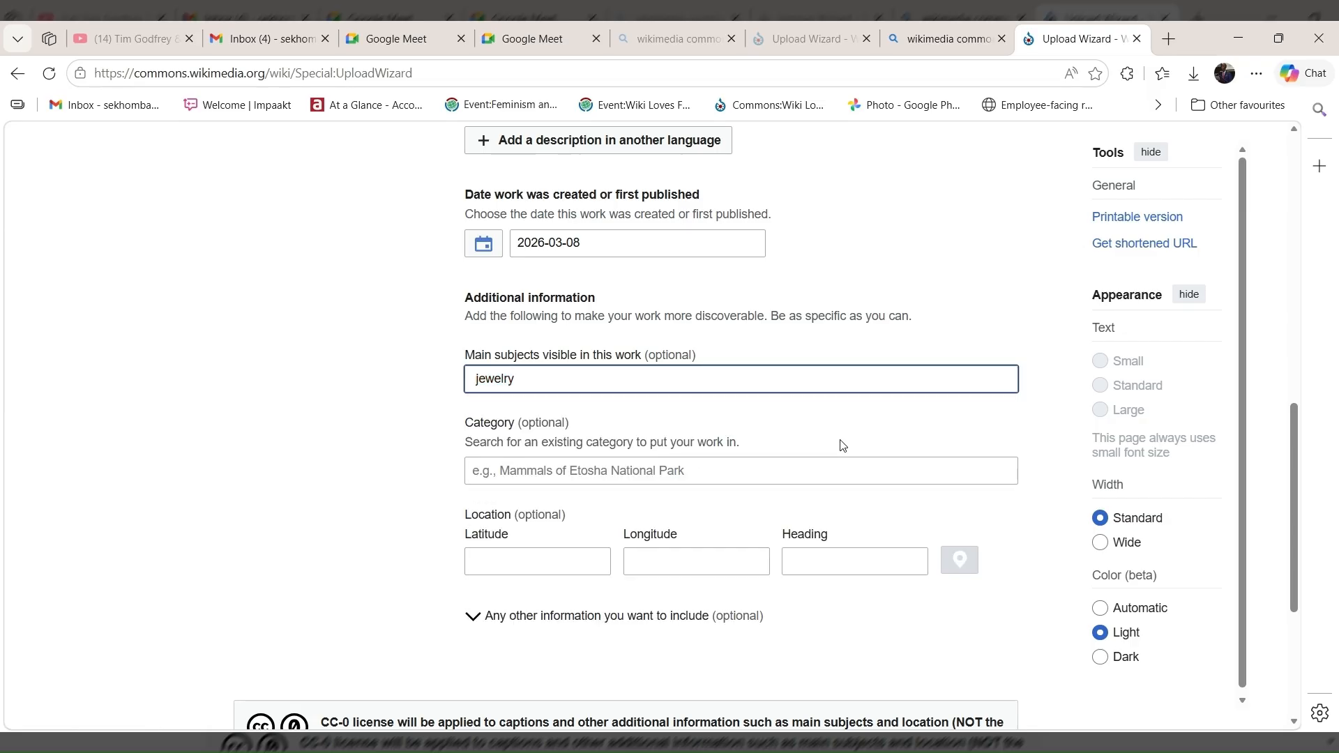
# Search for "Wiki Loves Folklore 2026" and add that parent category to the work.
pyautogui.click(568, 478)
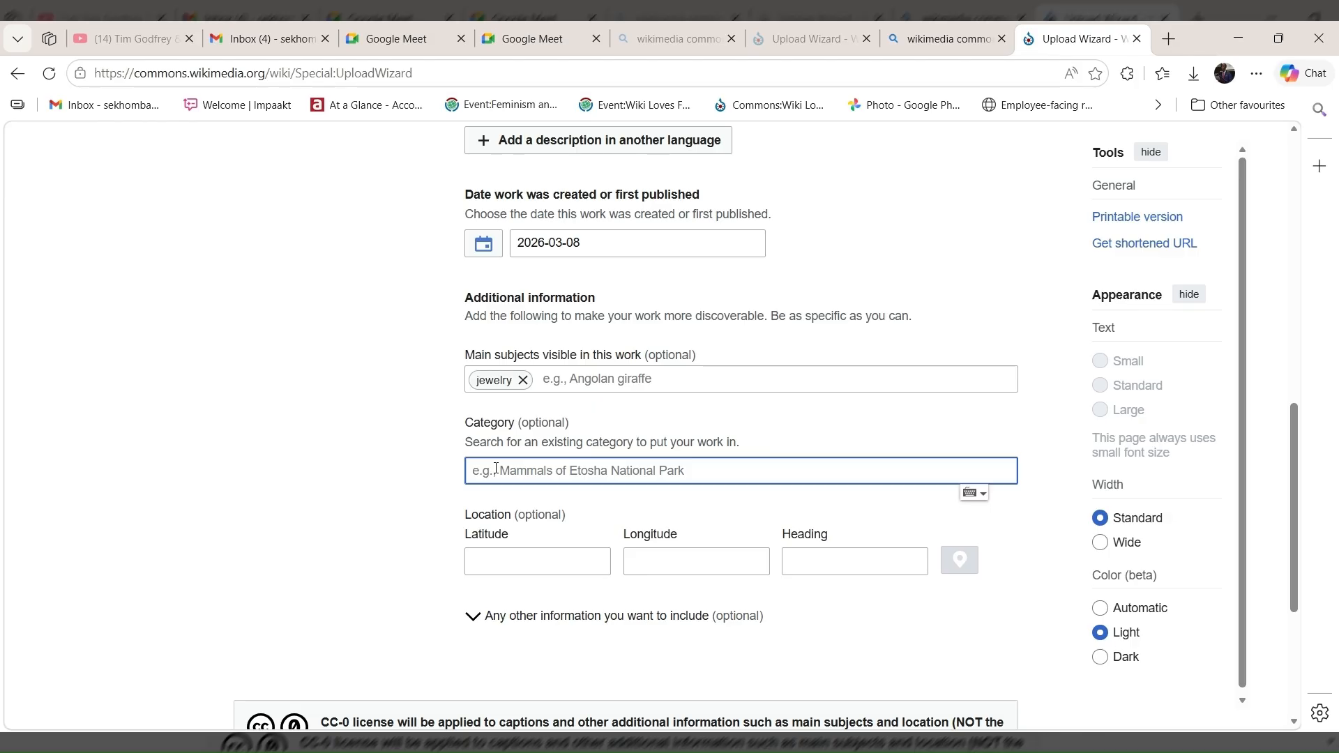
pyautogui.write('W')
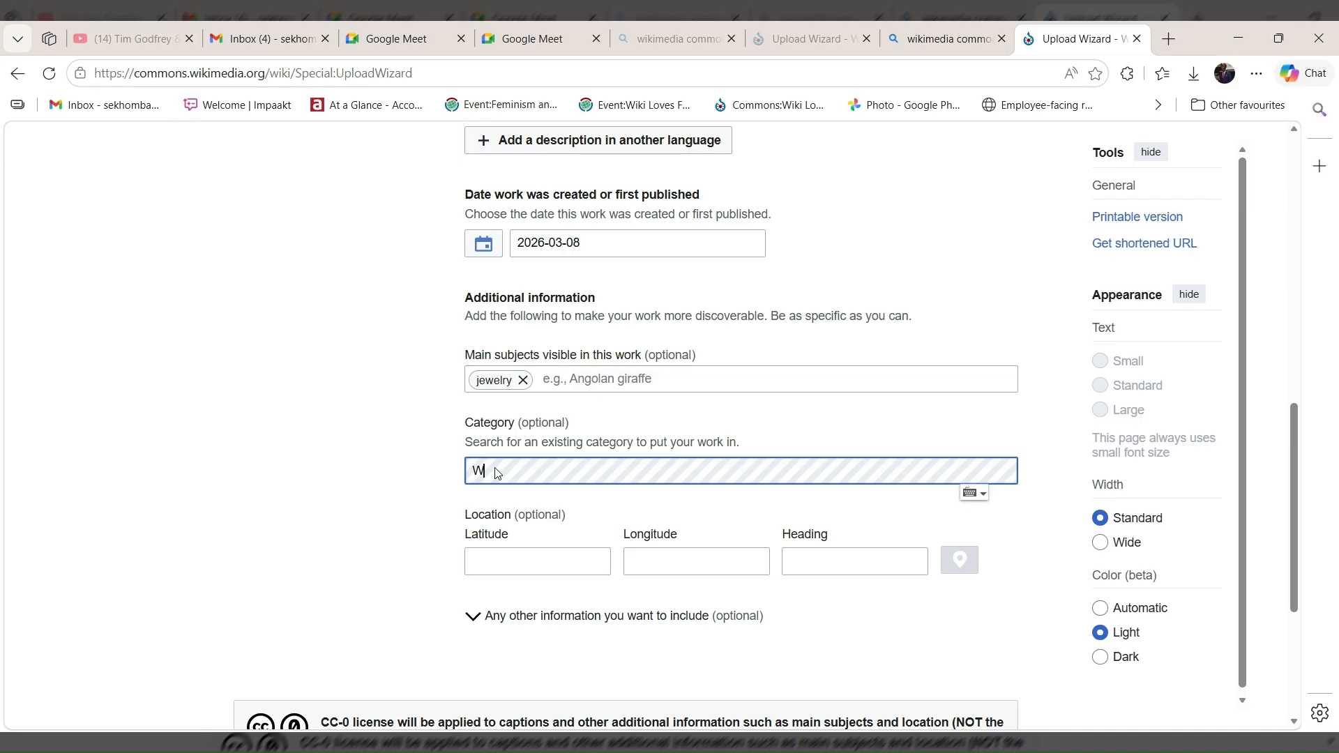
pyautogui.write('iki L')
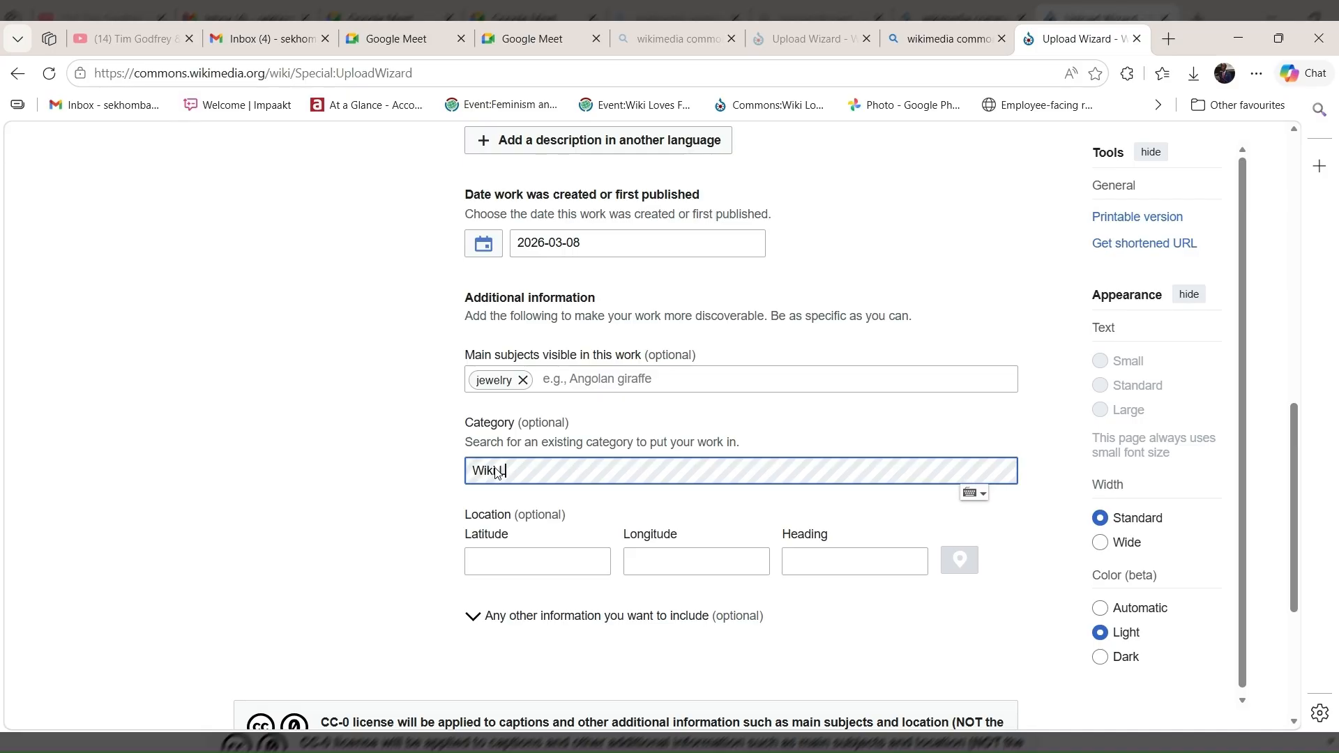
pyautogui.write('oves')
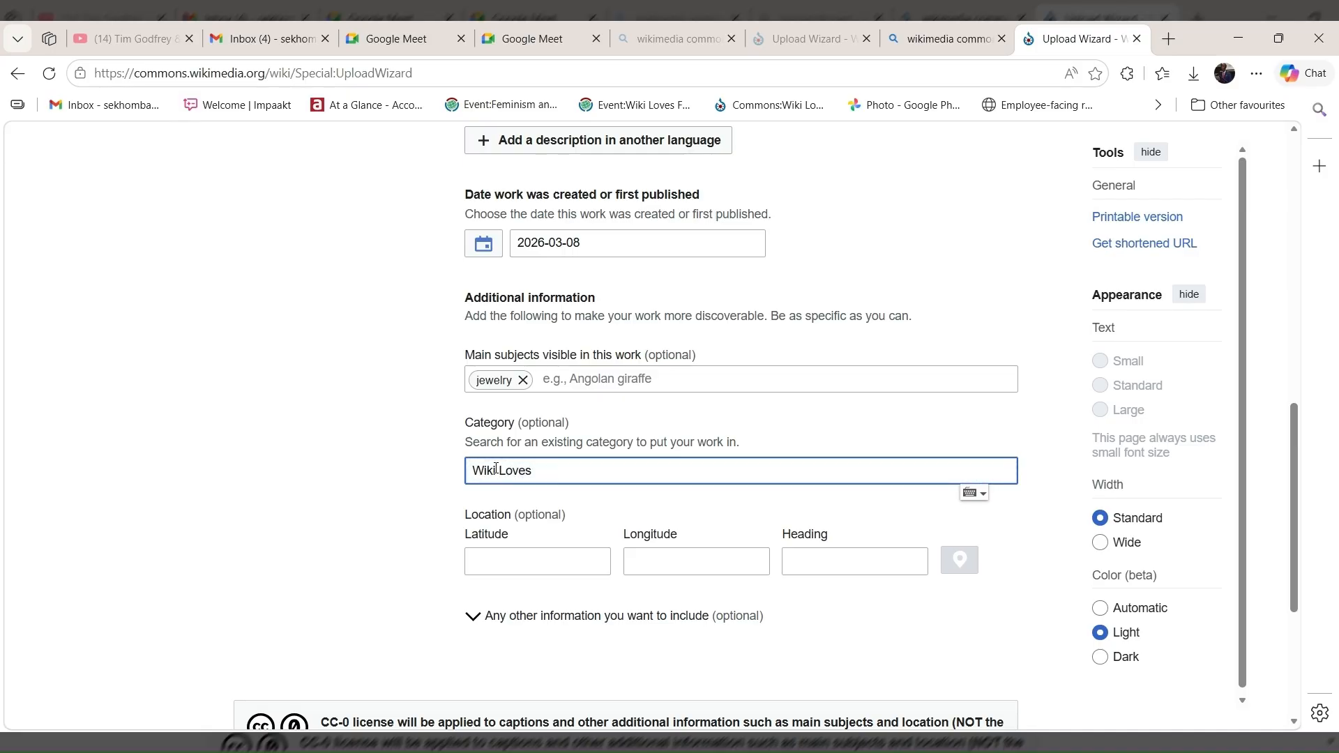
pyautogui.write(' F')
pyautogui.write('l')
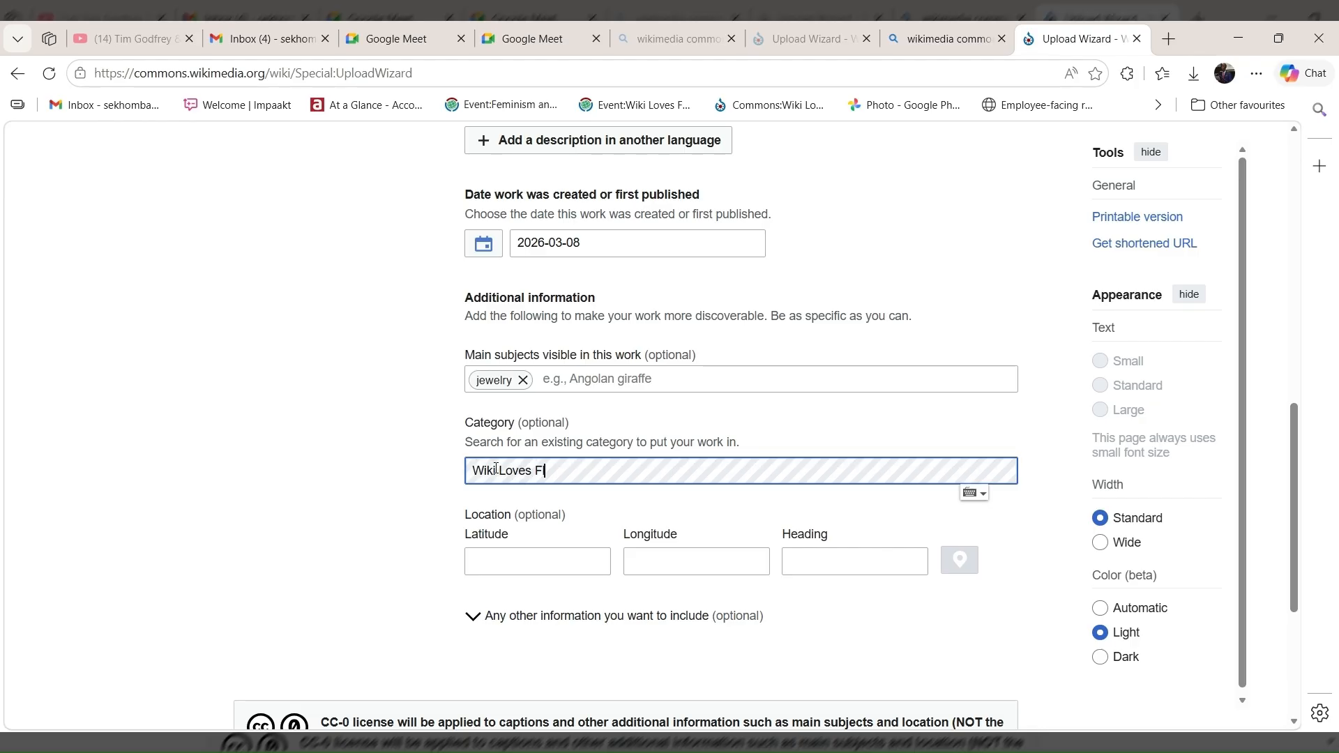
pyautogui.write('klore')
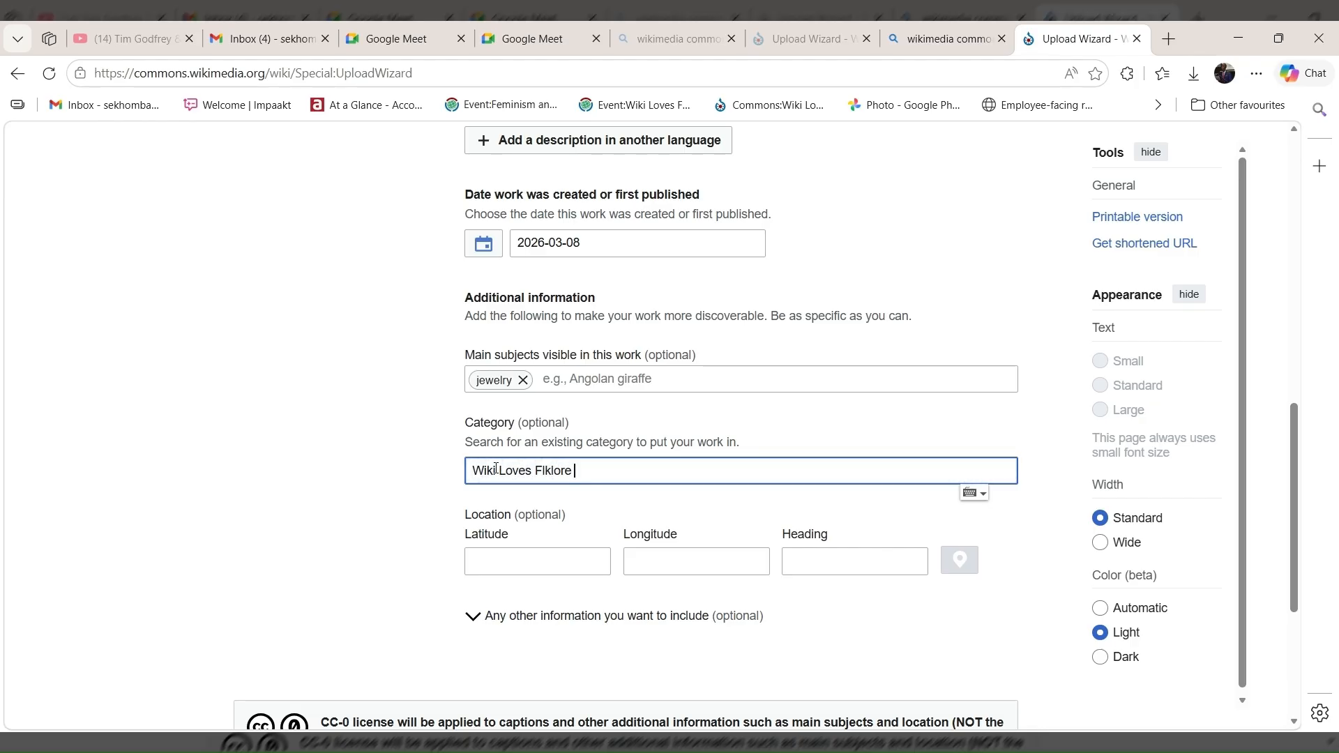
pyautogui.write('2026')
pyautogui.write('o')
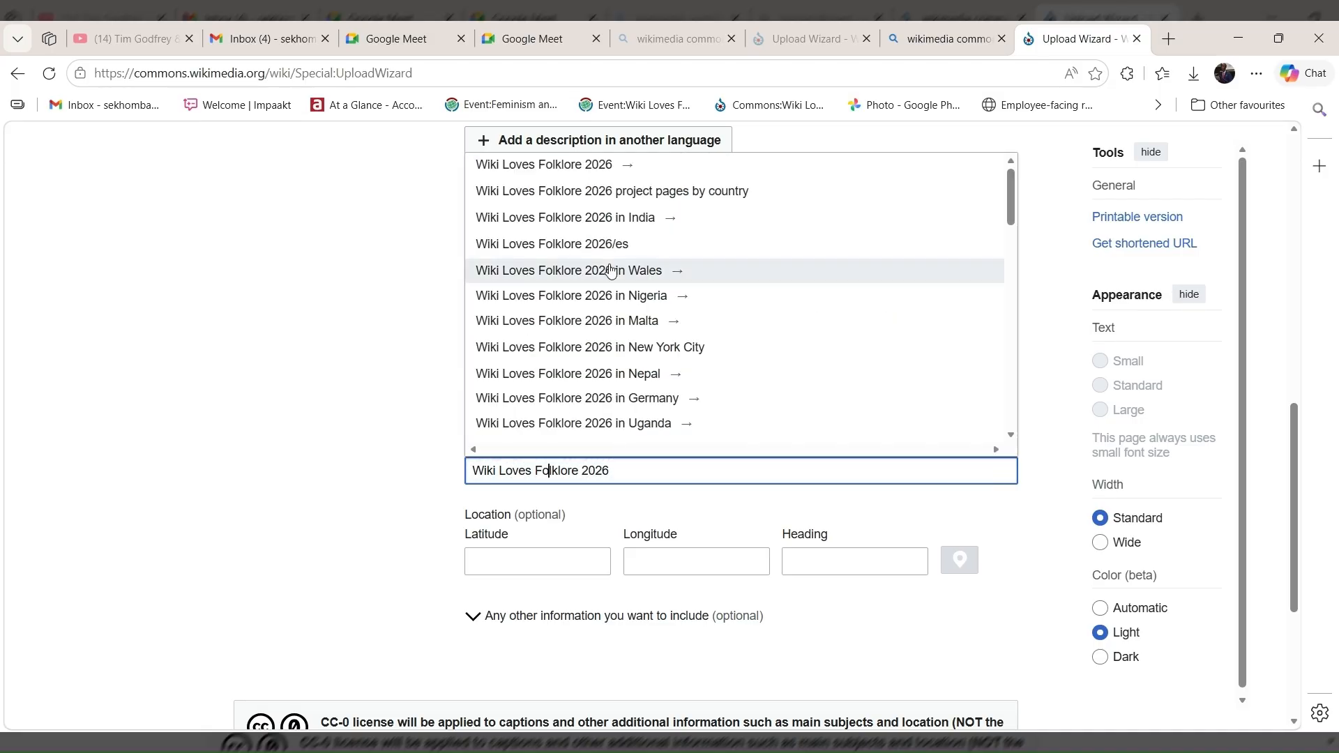
pyautogui.click(574, 167)
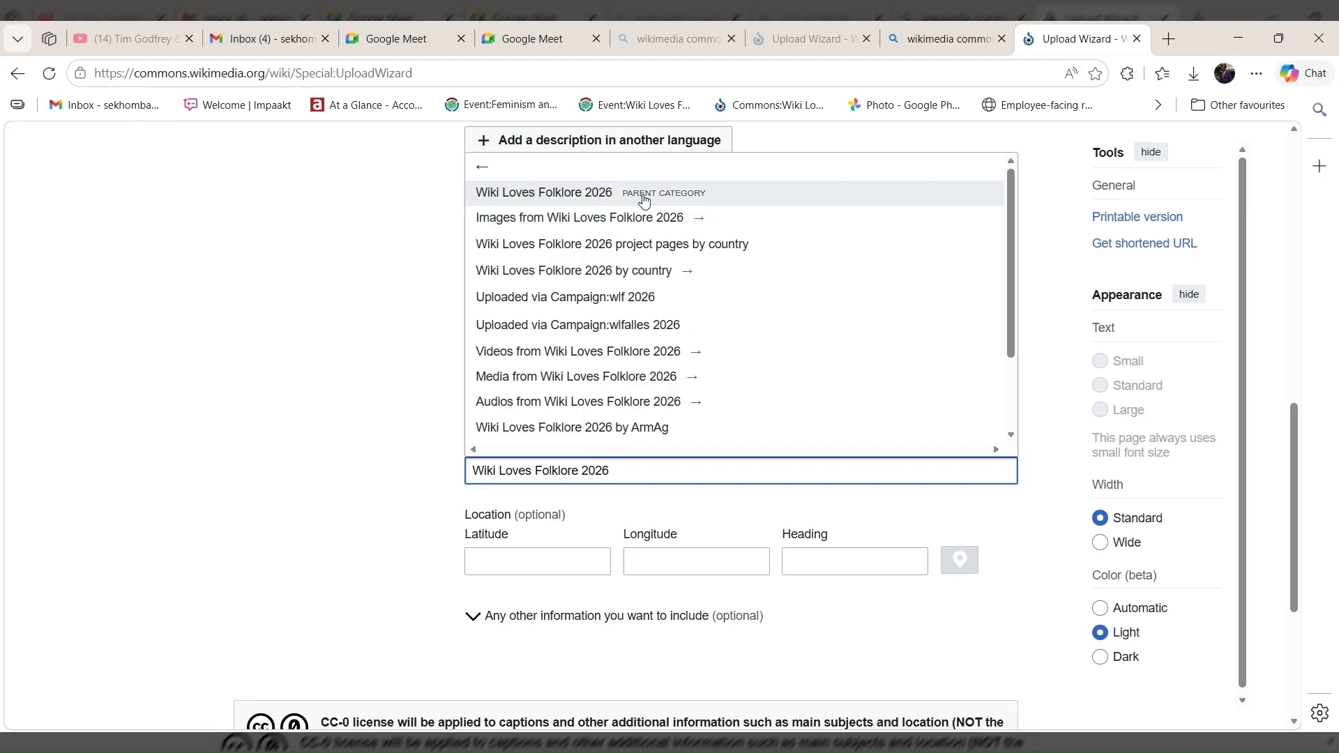
pyautogui.click(643, 201)
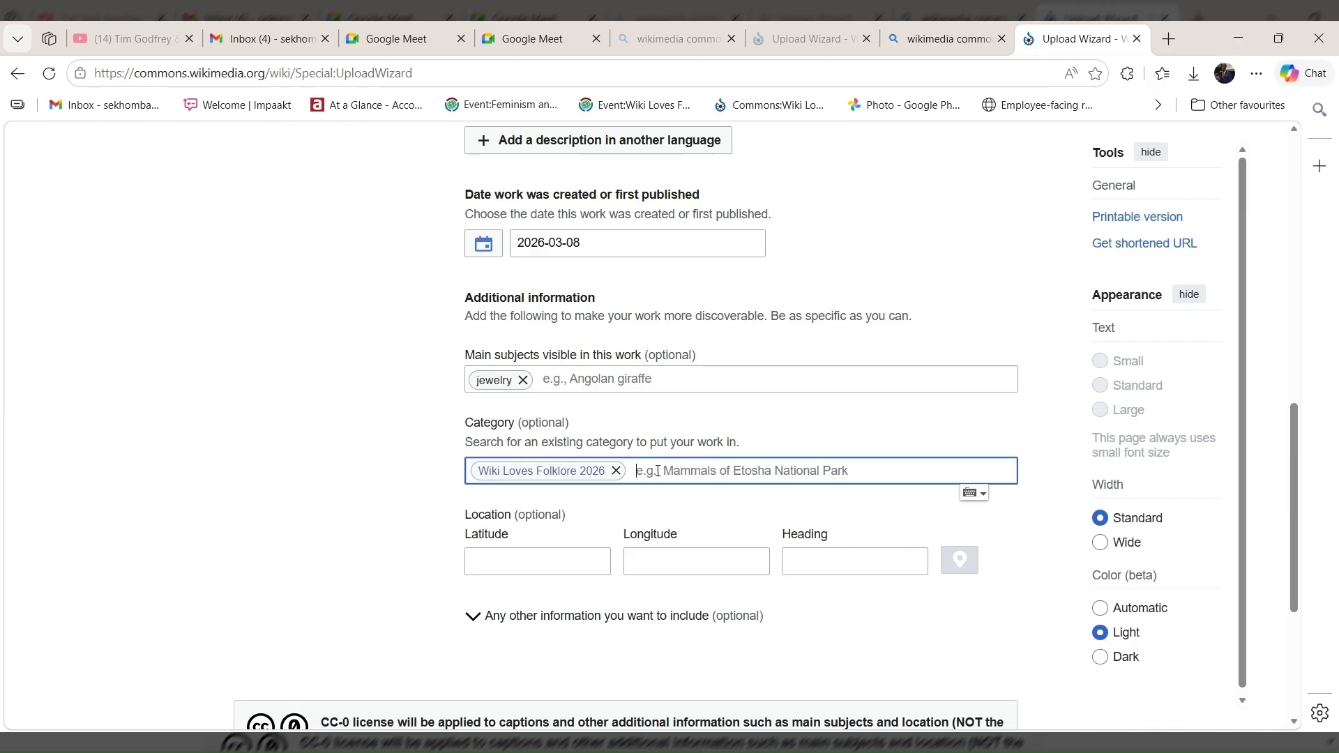
# Search for "Wiki Loves Folklore in B" and add the parent category "Wiki Loves Folklore in Botswana" as a second category.
pyautogui.write('Wi')
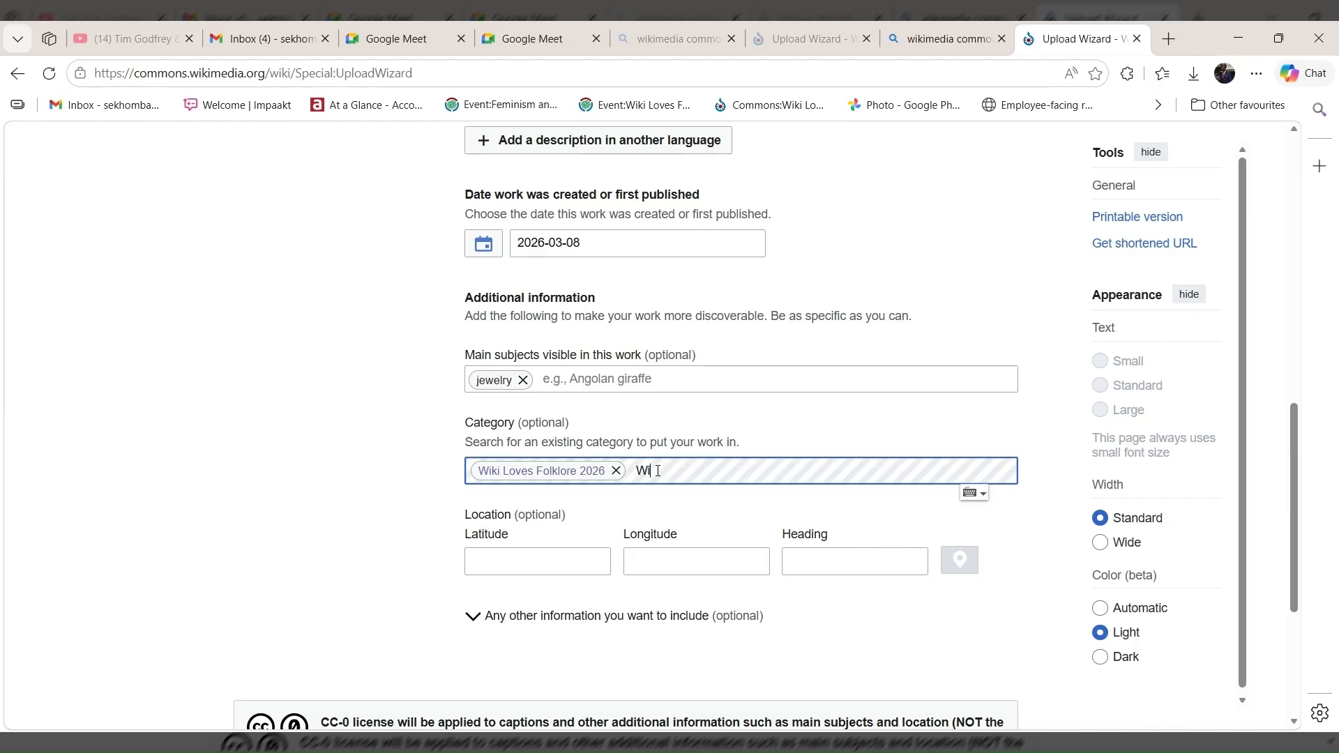
pyautogui.write('ki L')
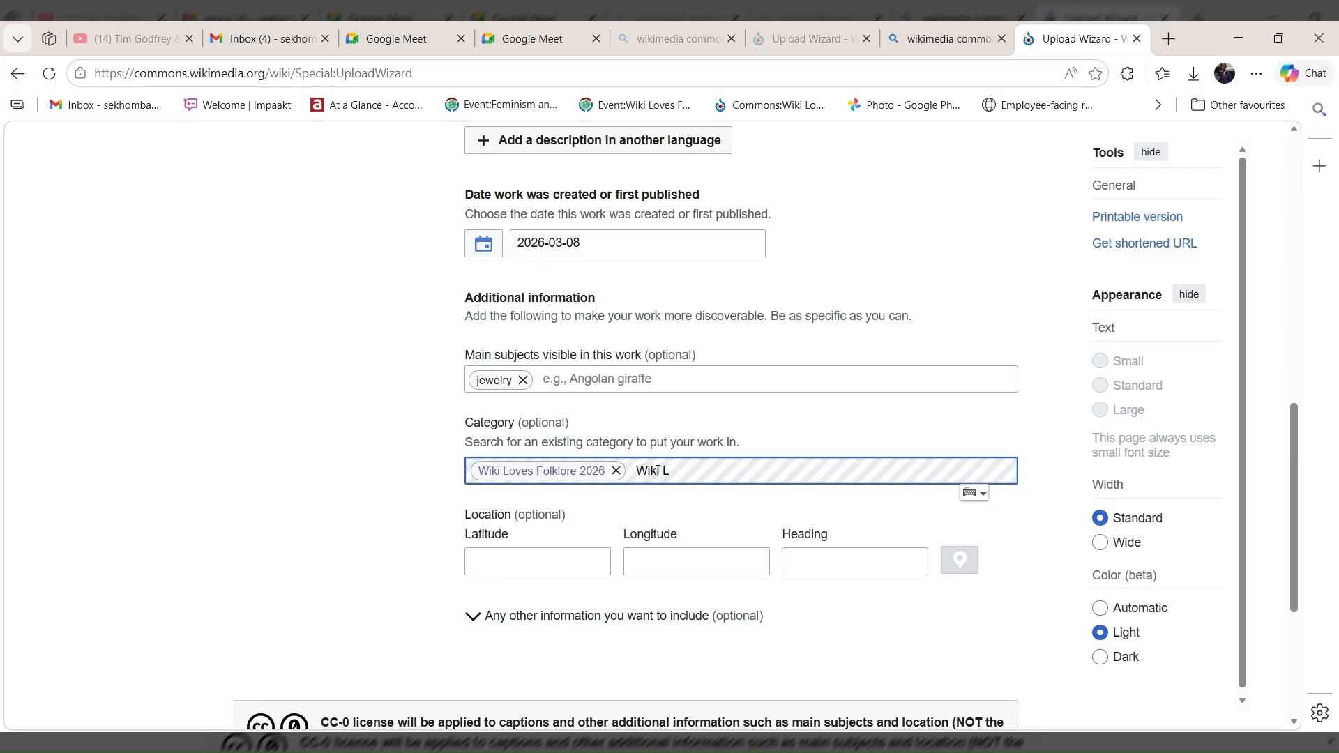
pyautogui.write('oves Folklore in ')
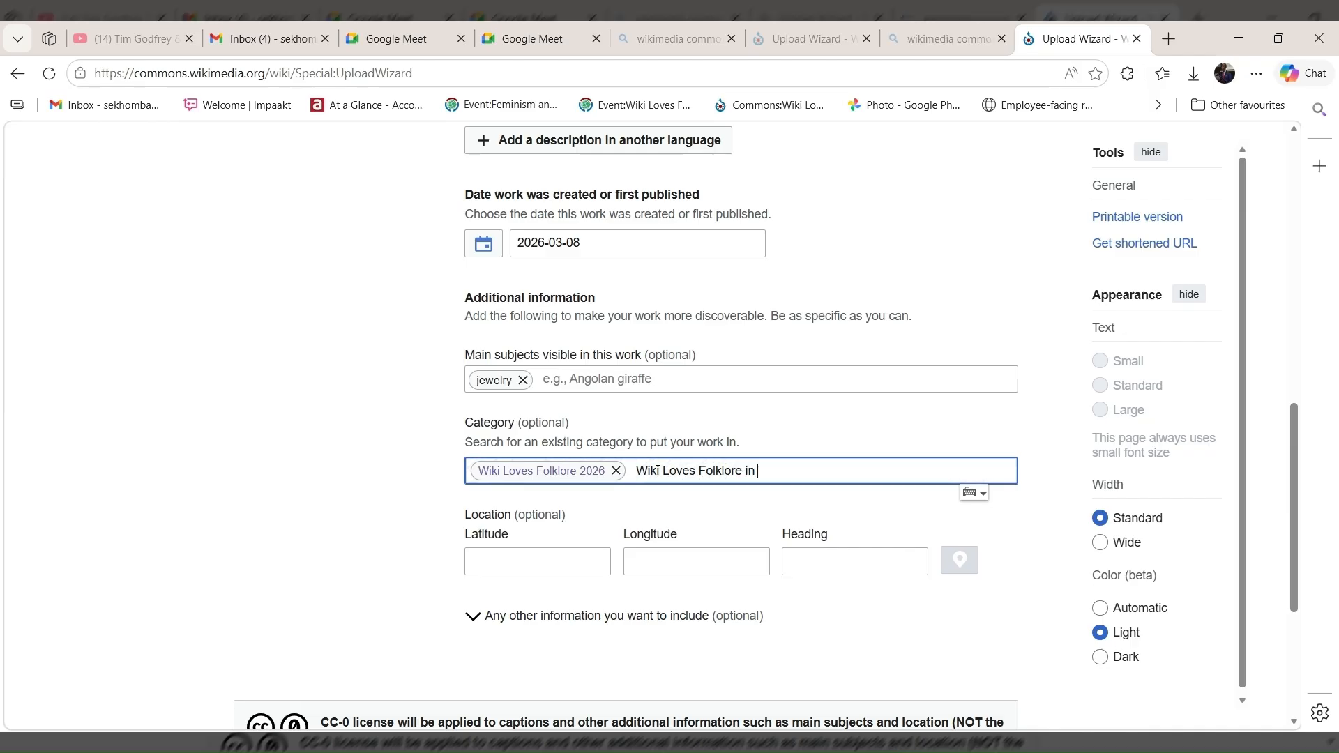
pyautogui.write('b')
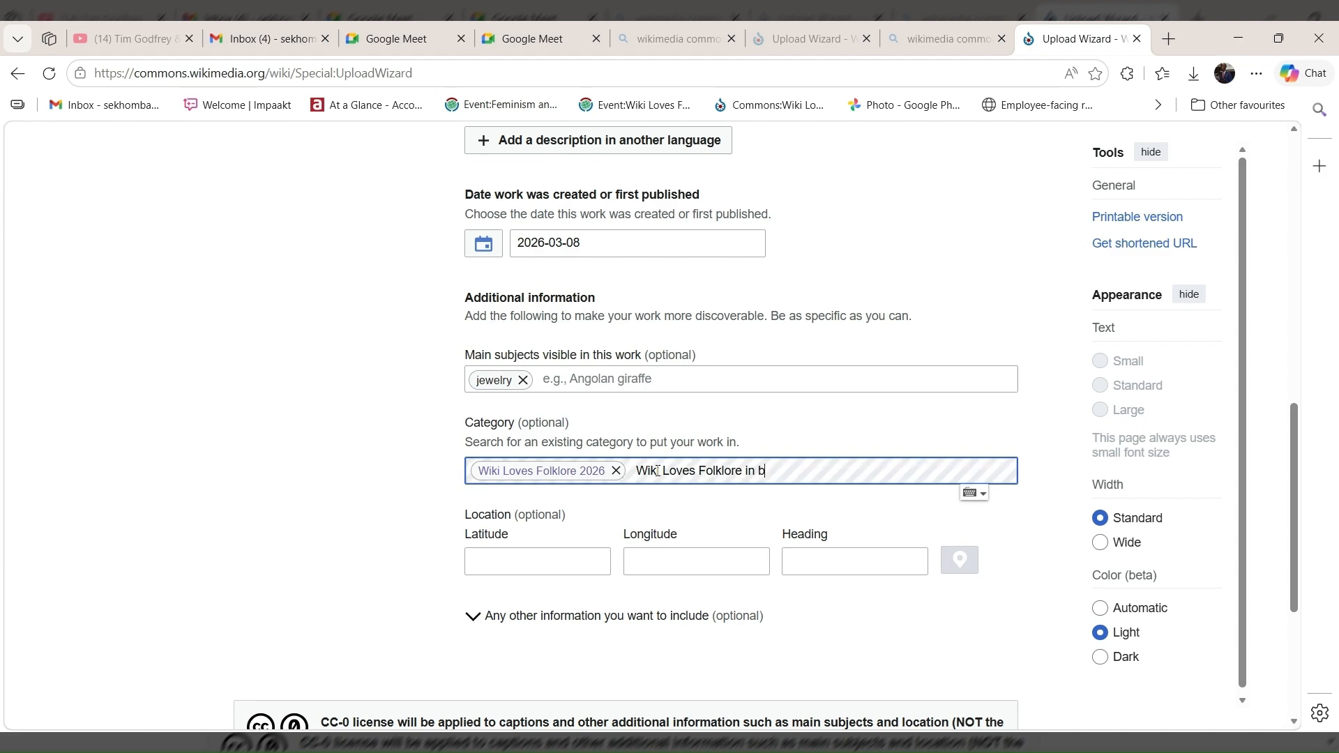
pyautogui.press('BackSpace')
pyautogui.write('B')
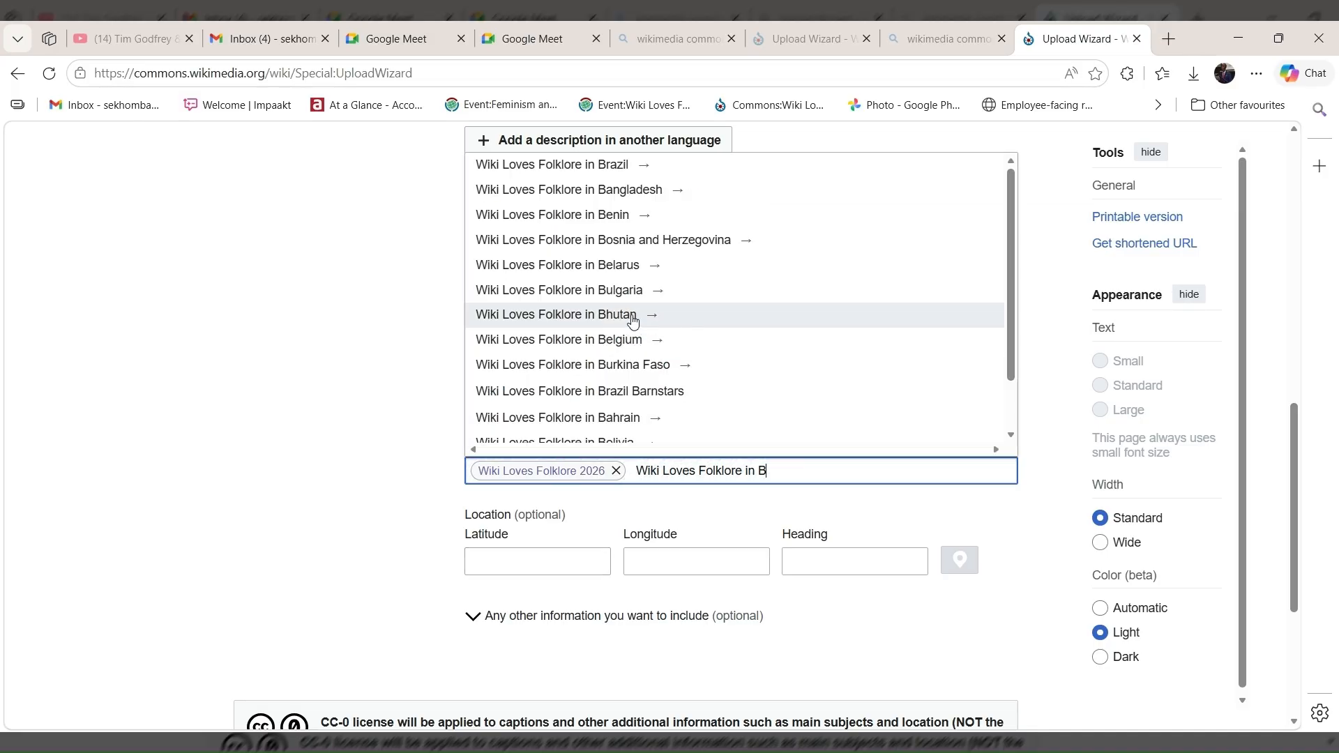
pyautogui.scroll(1, 632, 320)
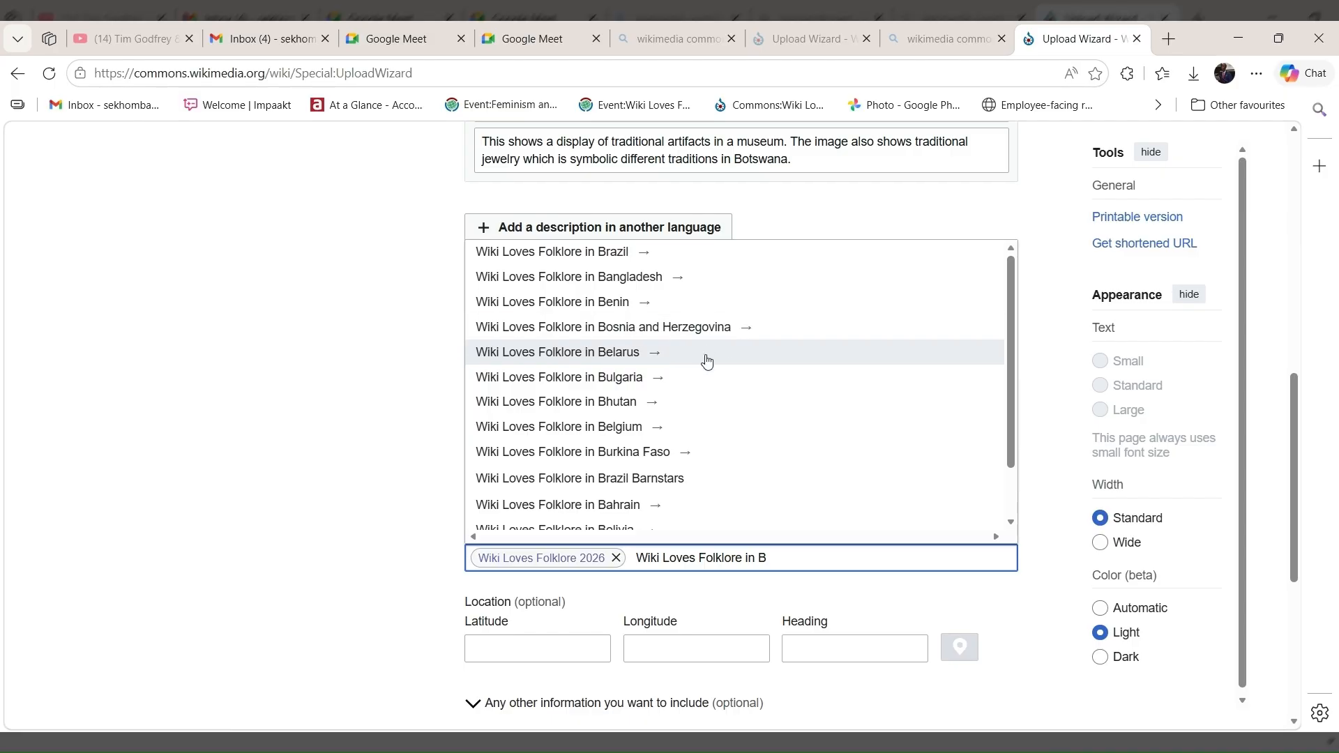
pyautogui.scroll(-2, 706, 391)
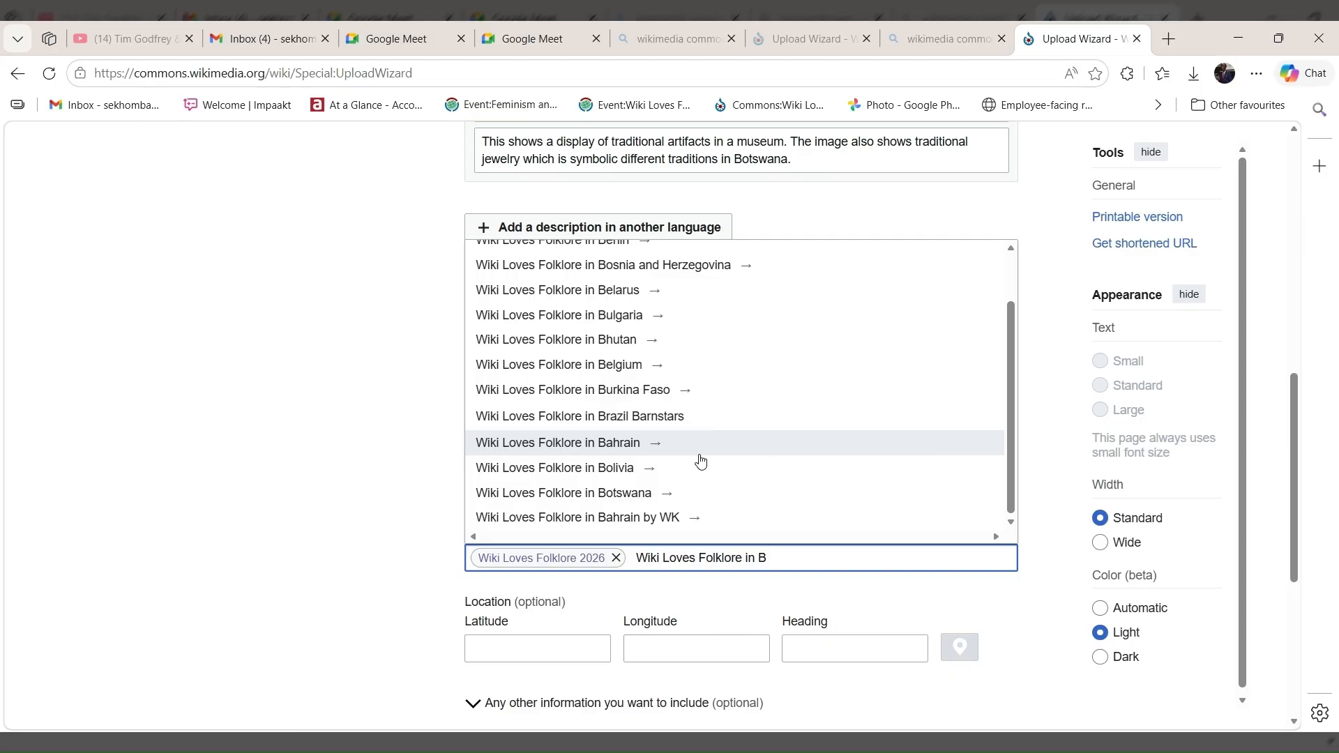
pyautogui.click(612, 501)
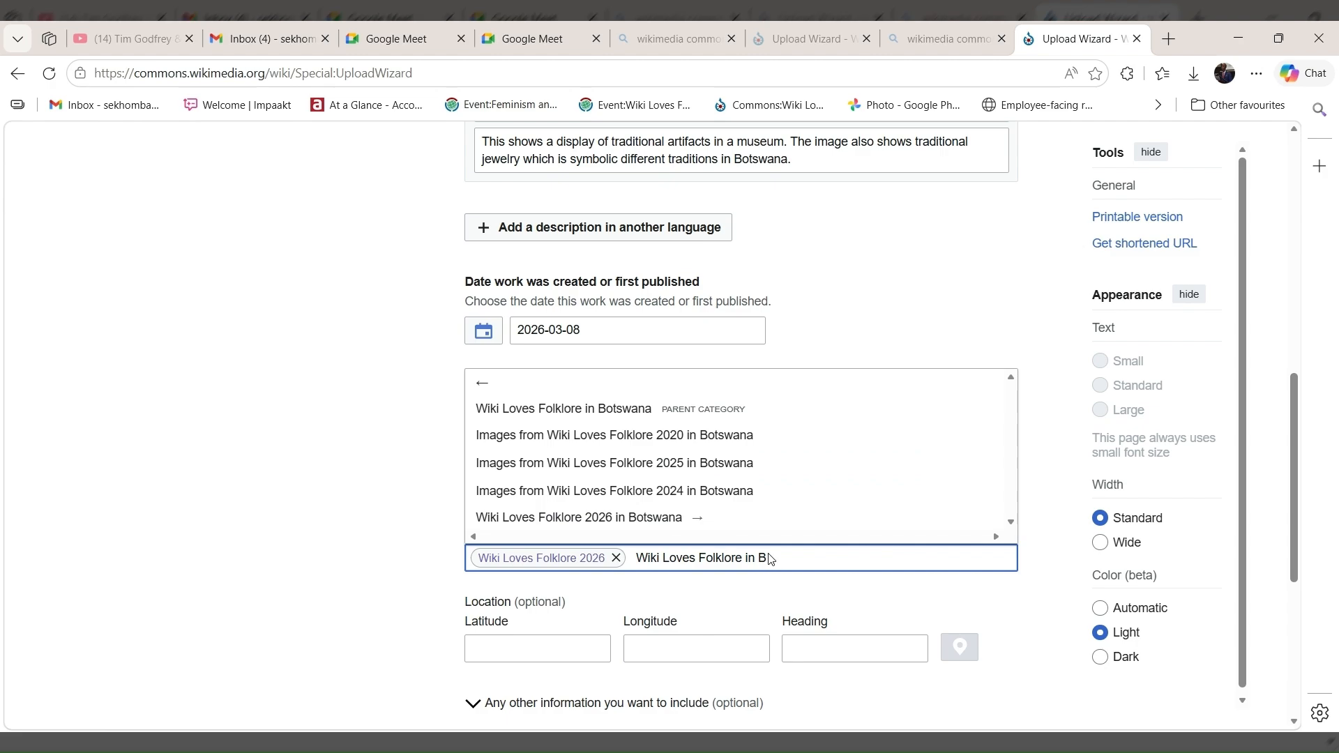
pyautogui.click(721, 415)
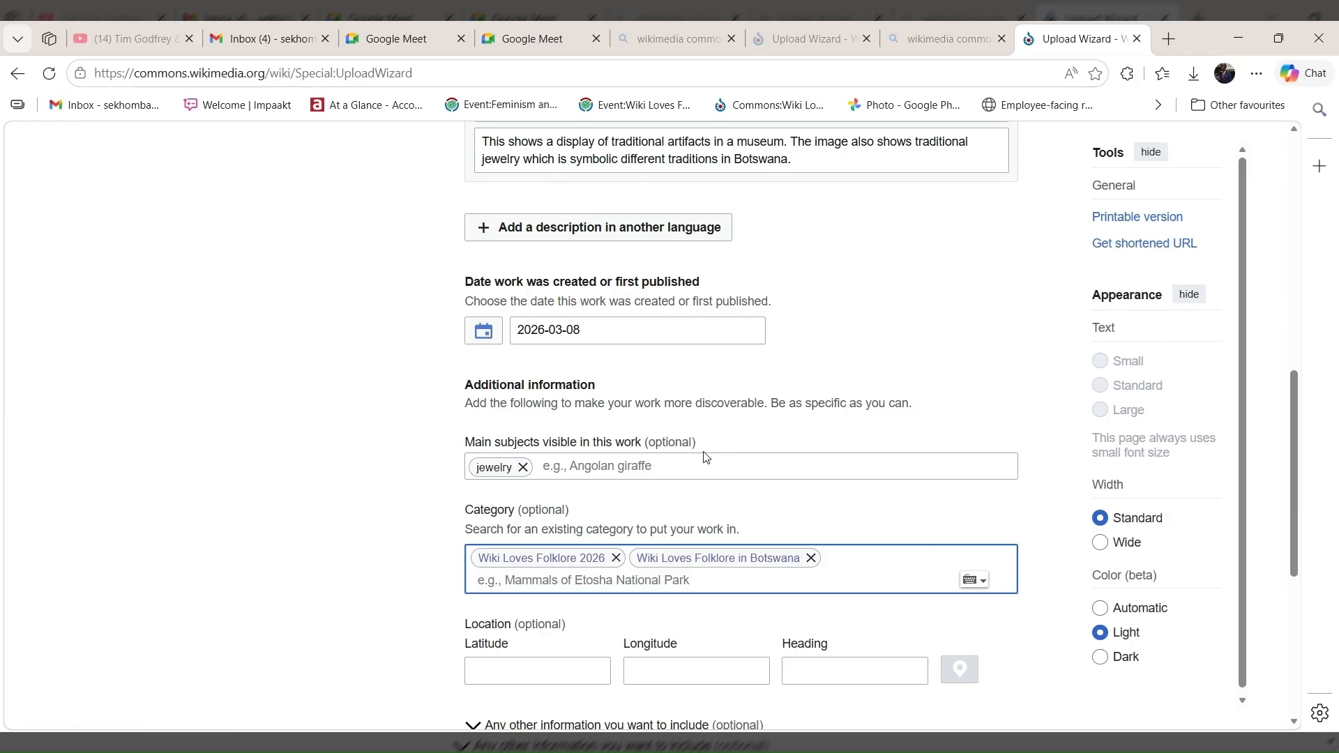
# Publish the museum photo with its completed details, leaving the optional location fields empty, and view the upload confirmation page.
pyautogui.scroll(-2, 769, 638)
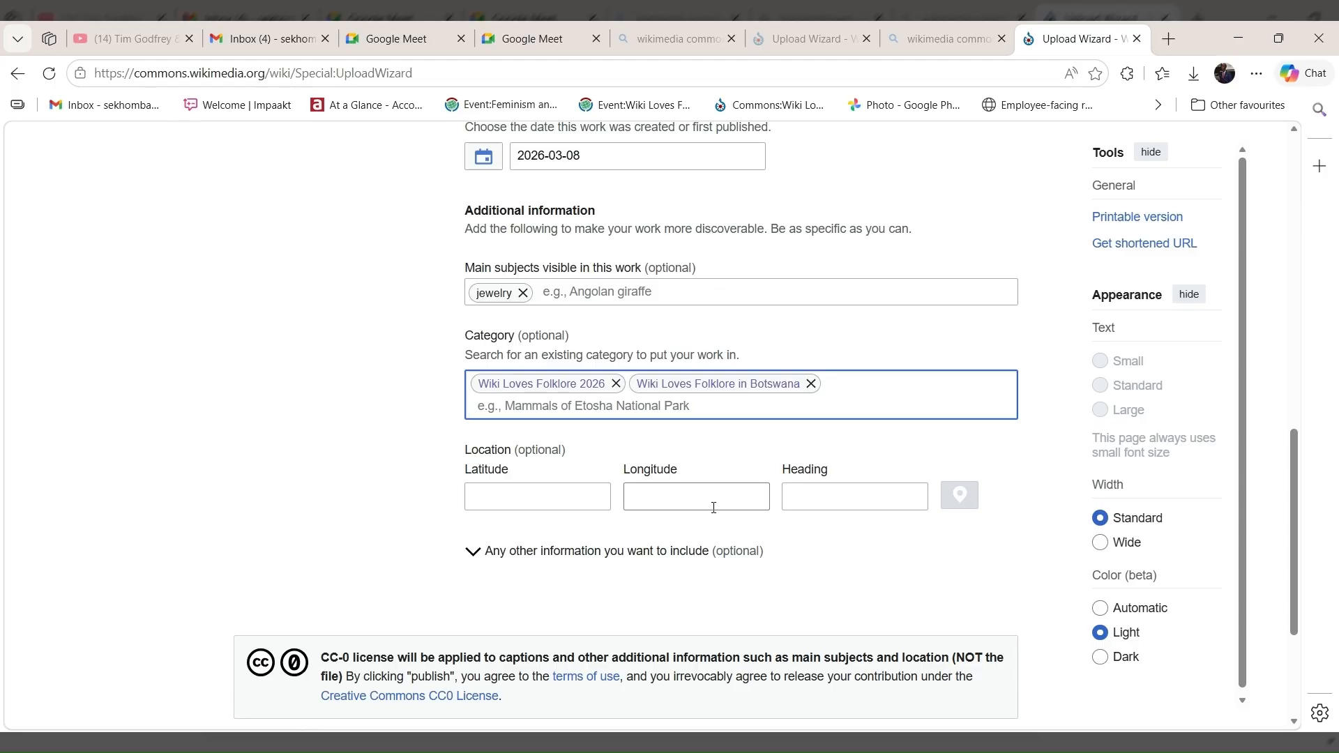
pyautogui.scroll(-2, 713, 508)
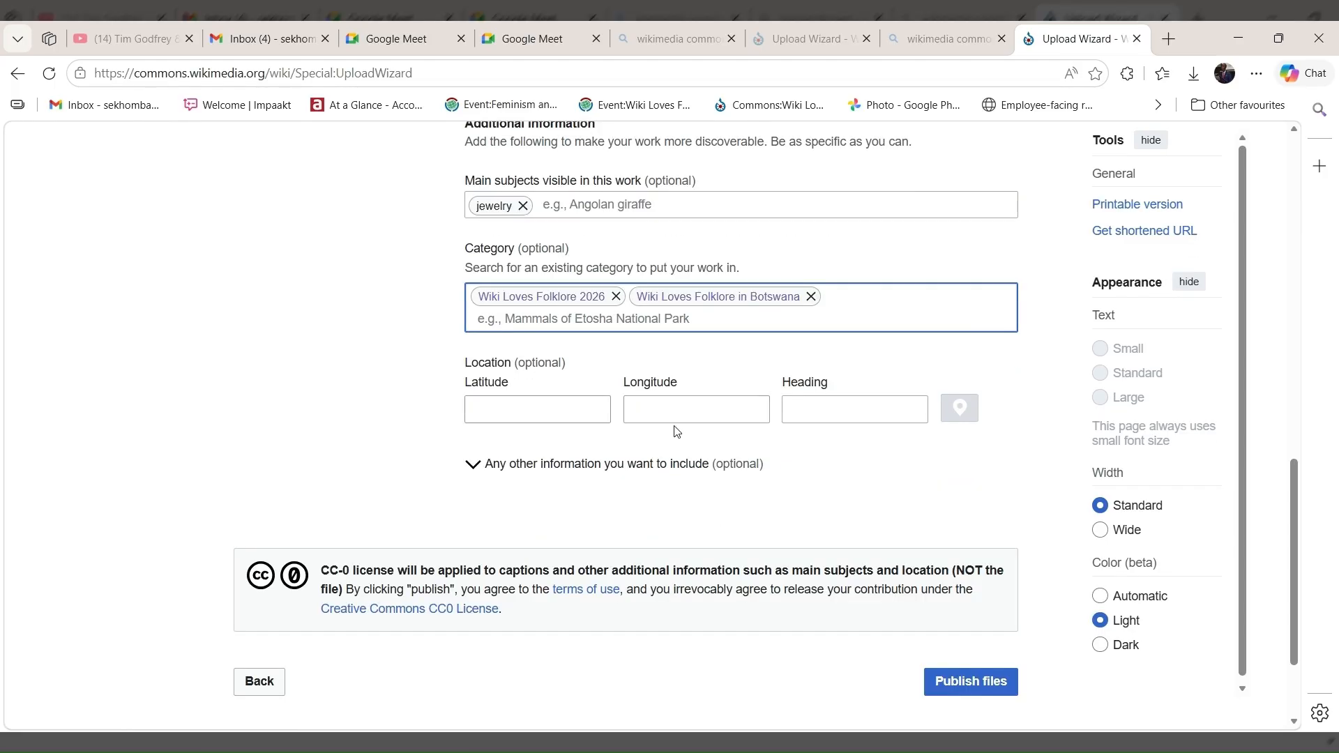
pyautogui.scroll(-2, 767, 461)
pyautogui.click(946, 551)
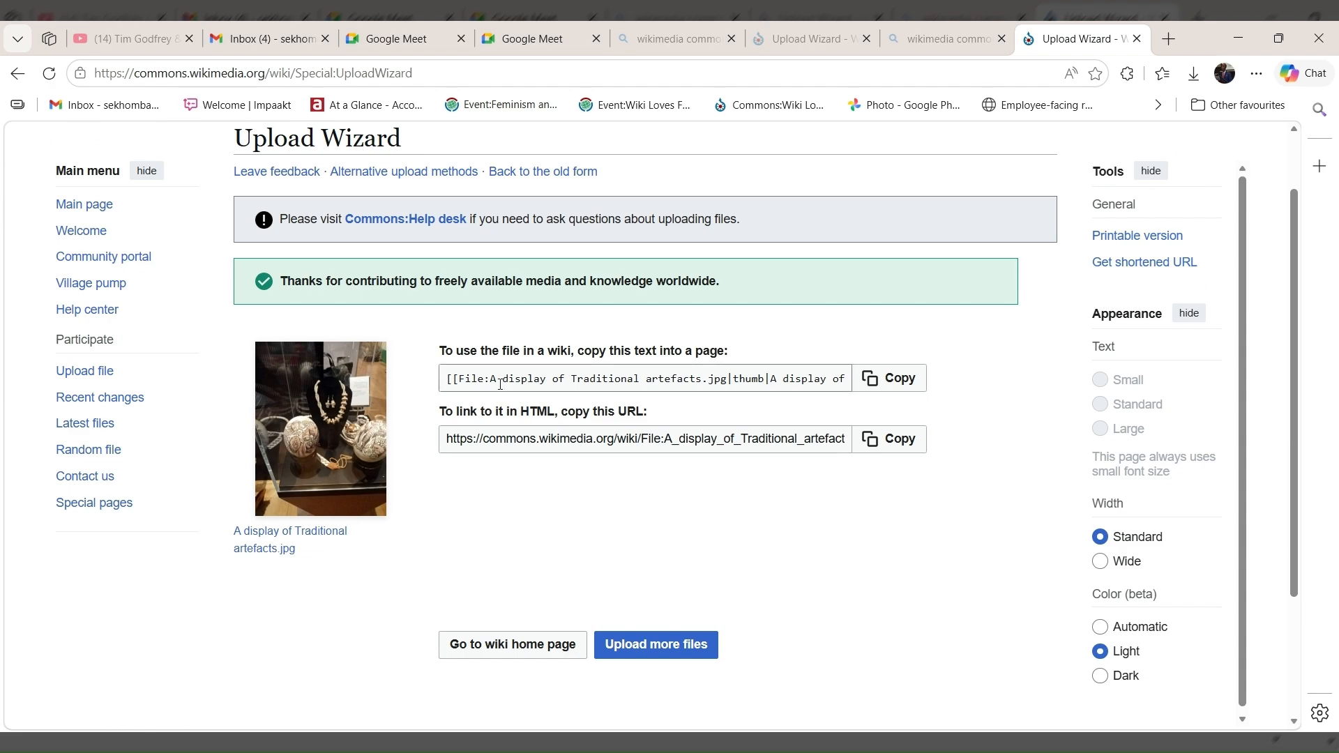
pyautogui.scroll(1, 500, 384)
pyautogui.scroll(2, 308, 366)
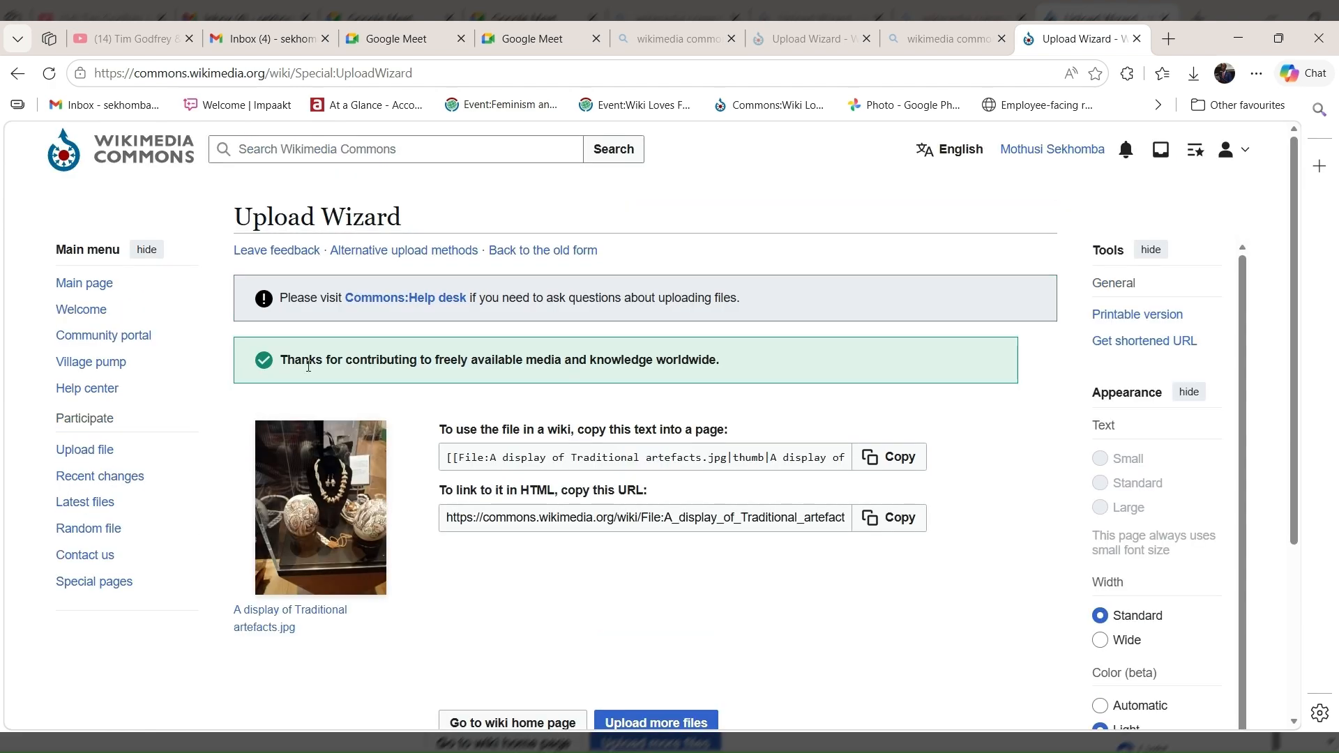